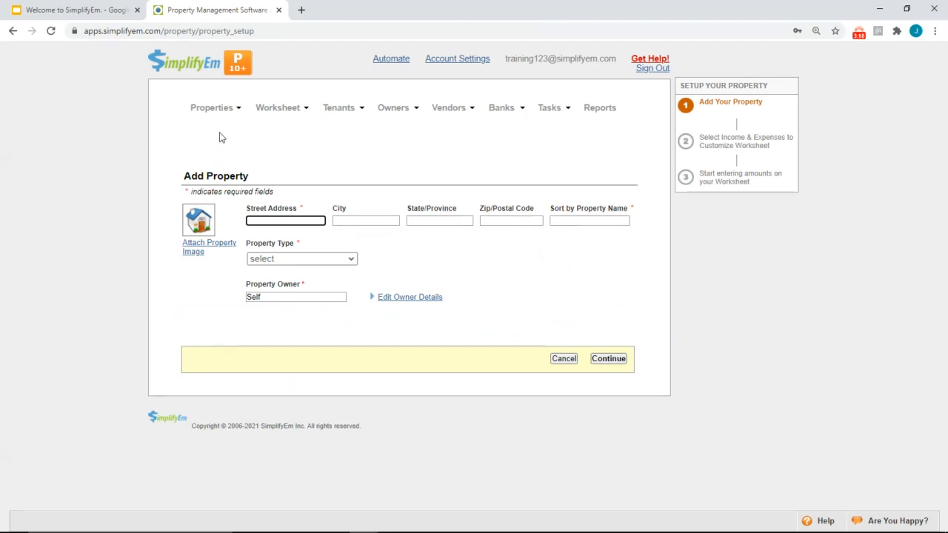
# Enter 123 Main St as the street address with property type Duplex
pyautogui.moveTo(230, 120)
pyautogui.write('123 Main St')
pyautogui.click(288, 264)
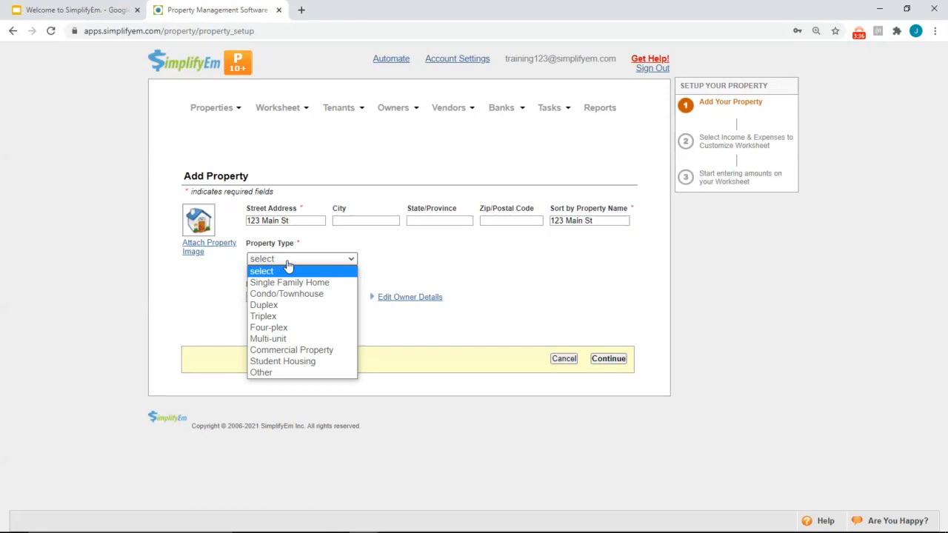
pyautogui.click(274, 305)
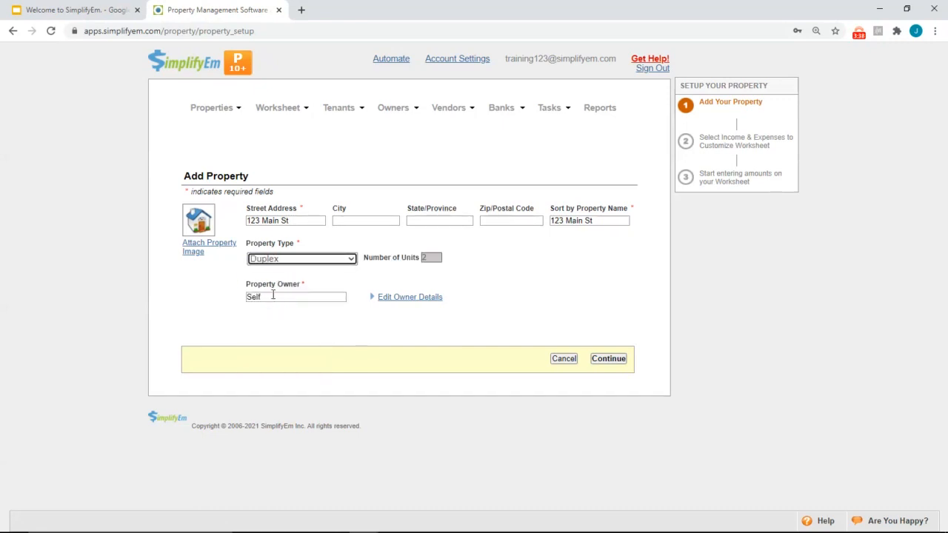
# Replace the default owner Self with the owner's name and continue
pyautogui.click(273, 296)
pyautogui.press('BackSpace')
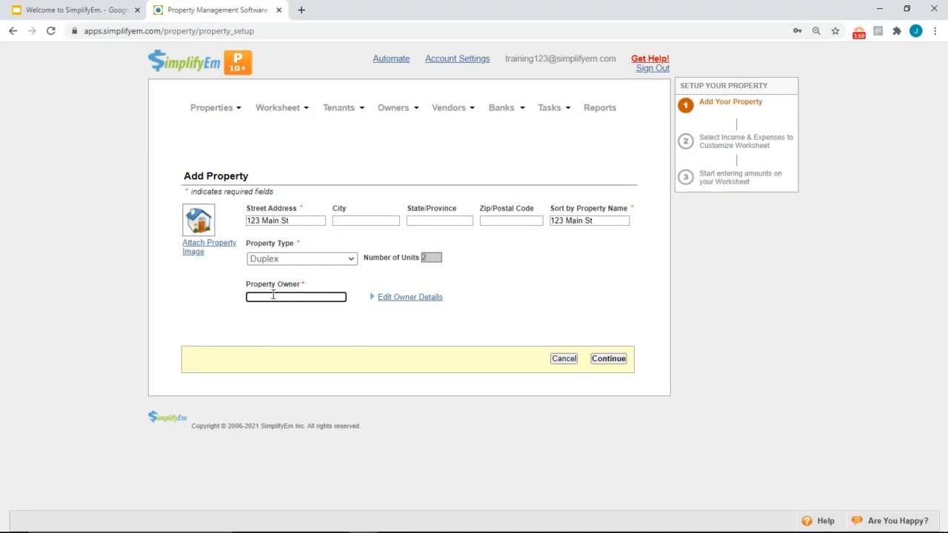
pyautogui.write('Bob')
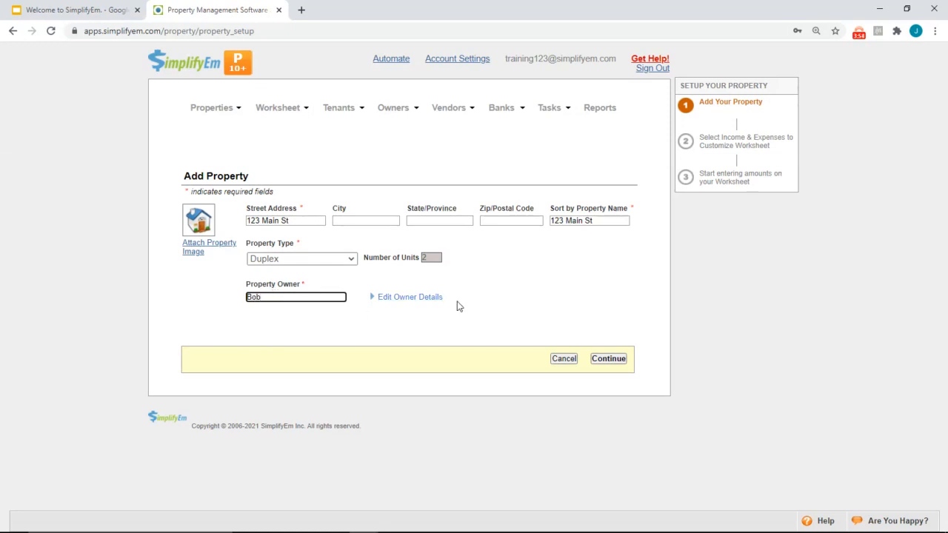
pyautogui.click(605, 363)
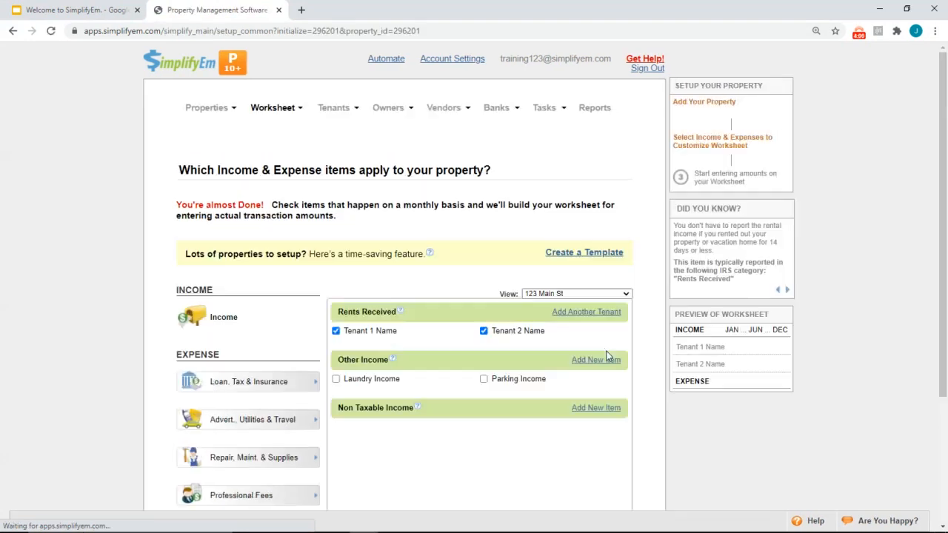
# Start an income and expense template that applies to all properties
pyautogui.scroll(-1, 644, 350)
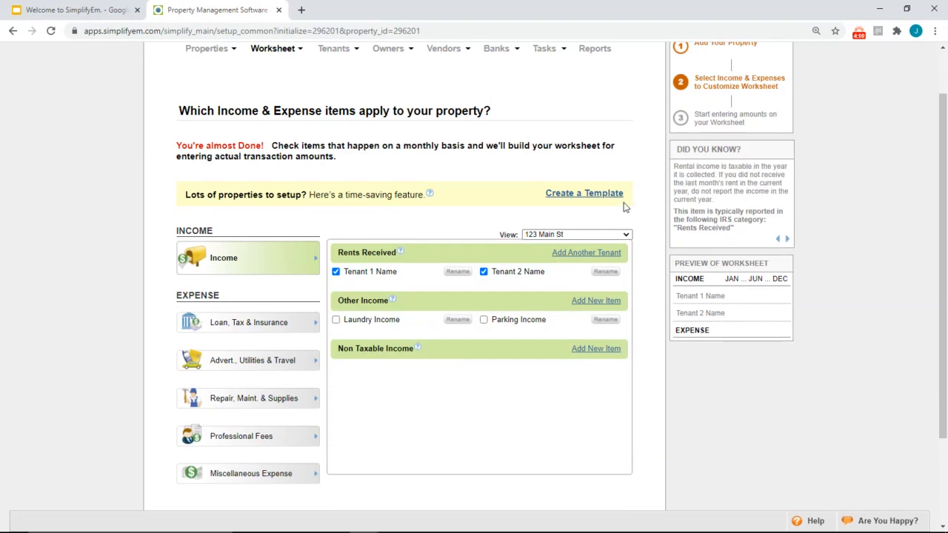
pyautogui.click(577, 199)
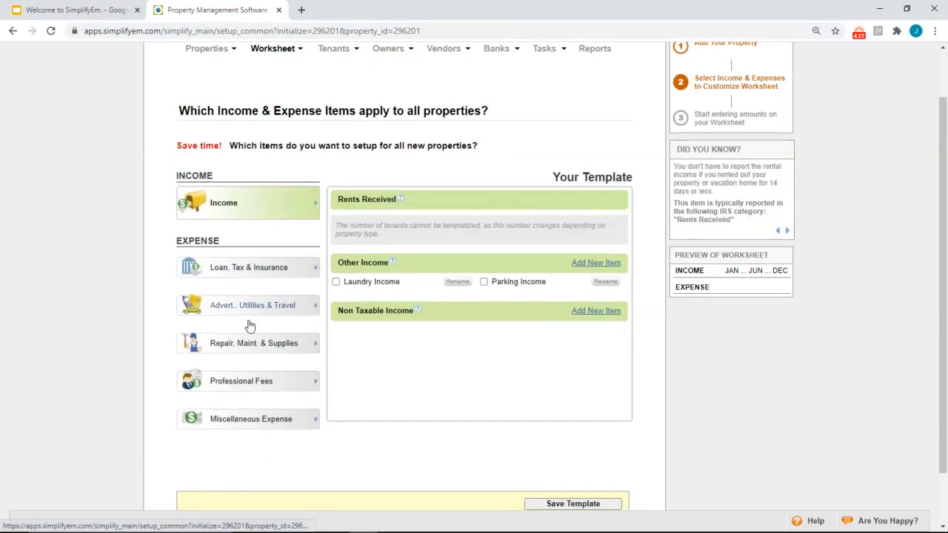
# Check Handyman, Gardener and Property Management Fee, then save the template
pyautogui.click(246, 343)
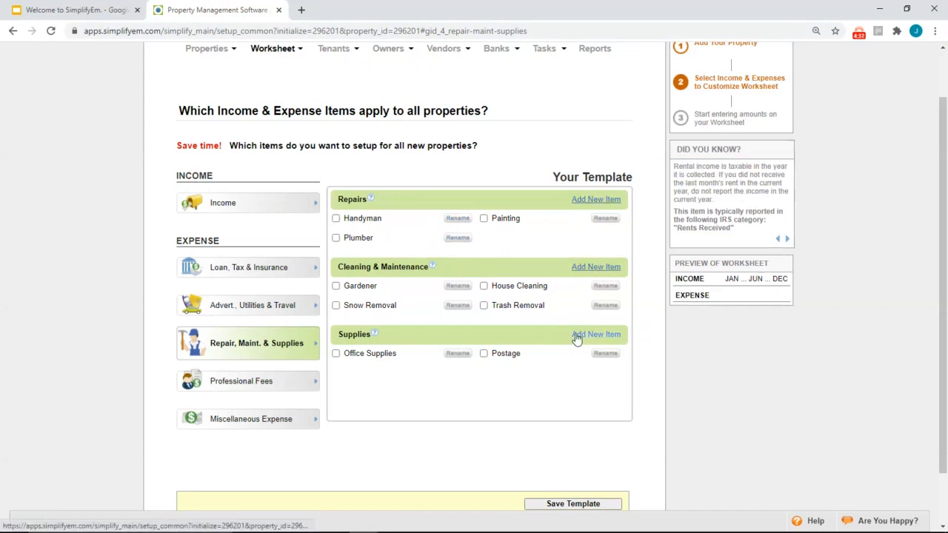
pyautogui.click(337, 219)
pyautogui.click(335, 297)
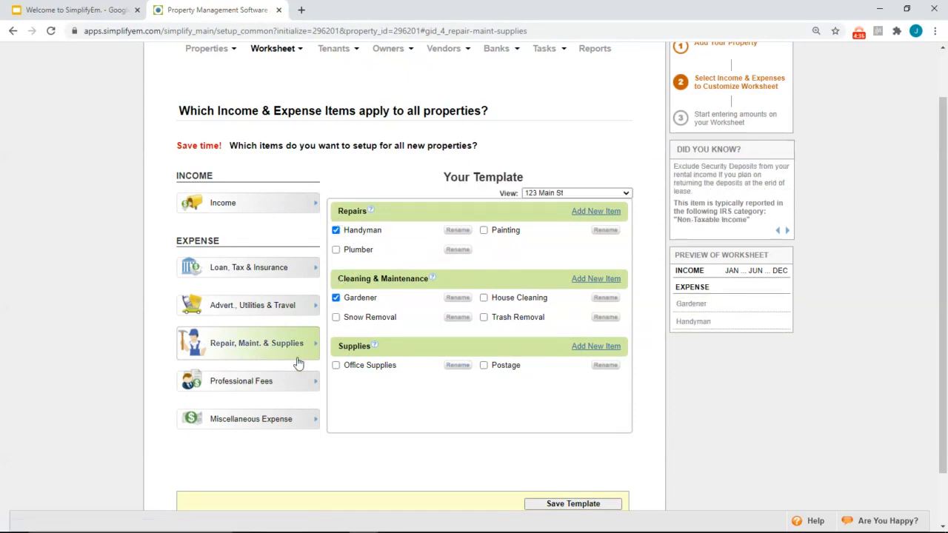
pyautogui.click(247, 390)
pyautogui.click(337, 230)
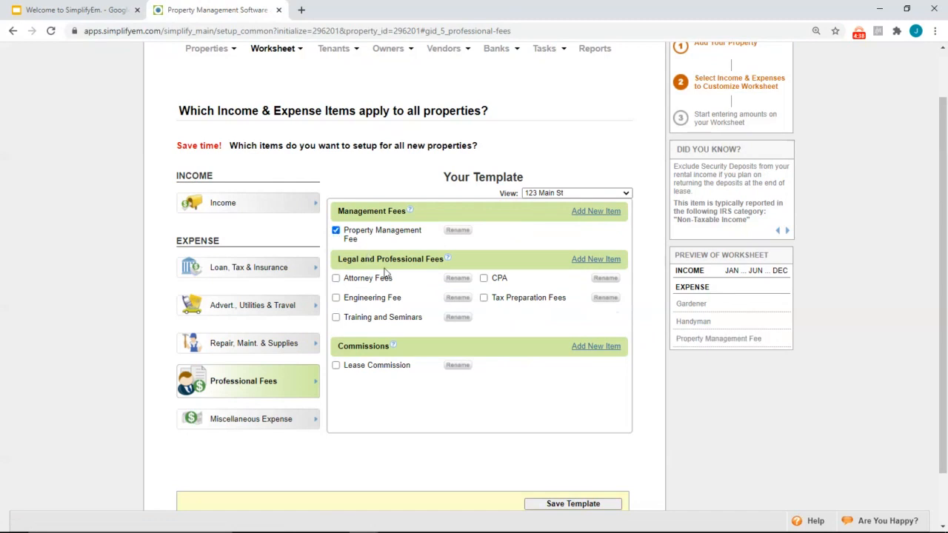
pyautogui.scroll(-2, 503, 363)
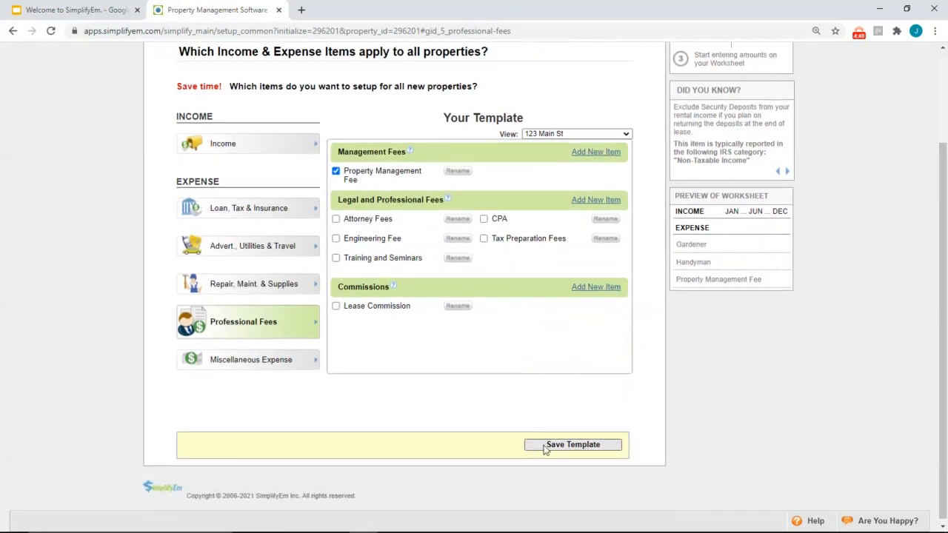
pyautogui.click(572, 444)
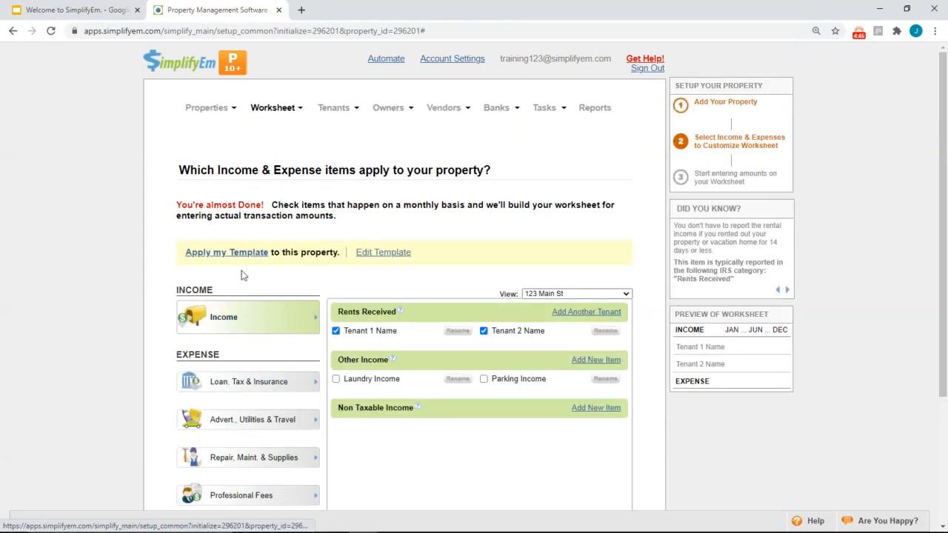
# Apply the saved template to 123 Main St, review its categories, and go to the worksheet
pyautogui.click(219, 254)
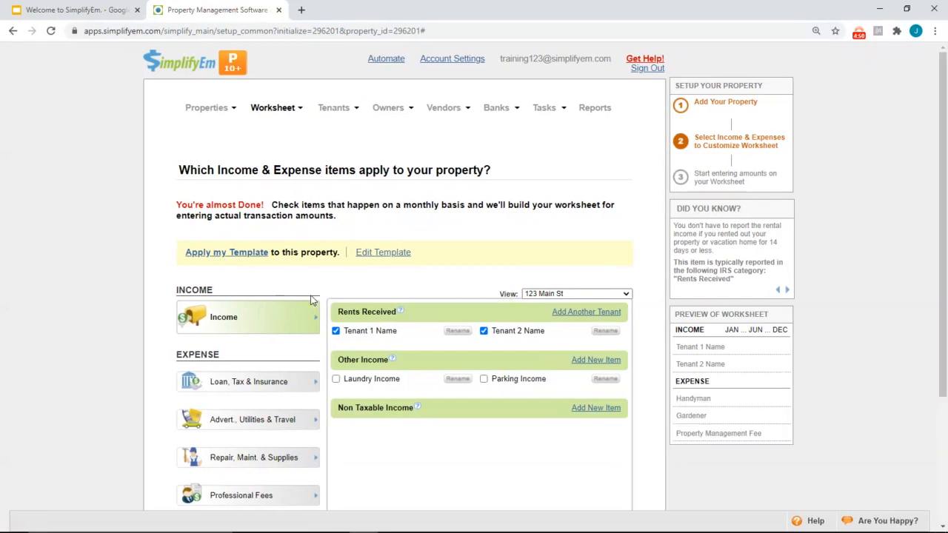
pyautogui.scroll(-1, 314, 298)
pyautogui.click(245, 362)
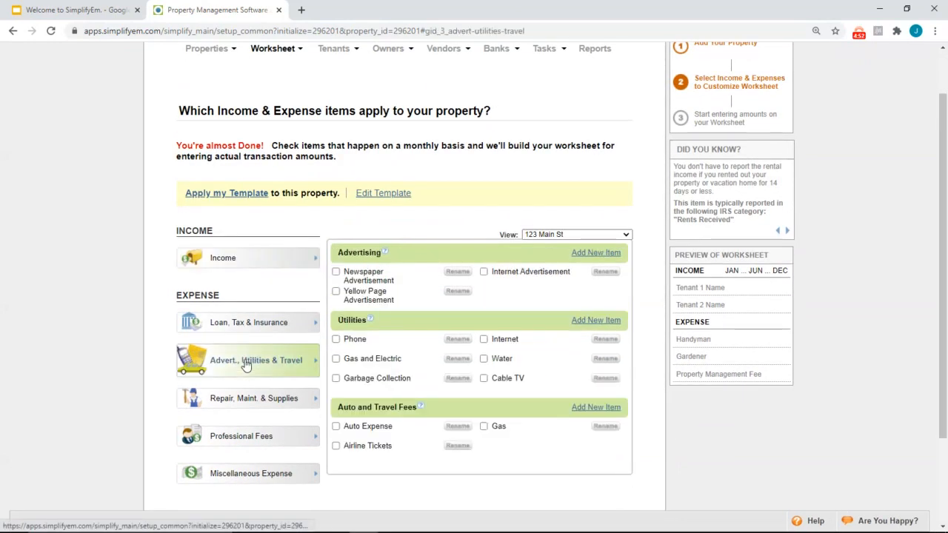
pyautogui.click(230, 401)
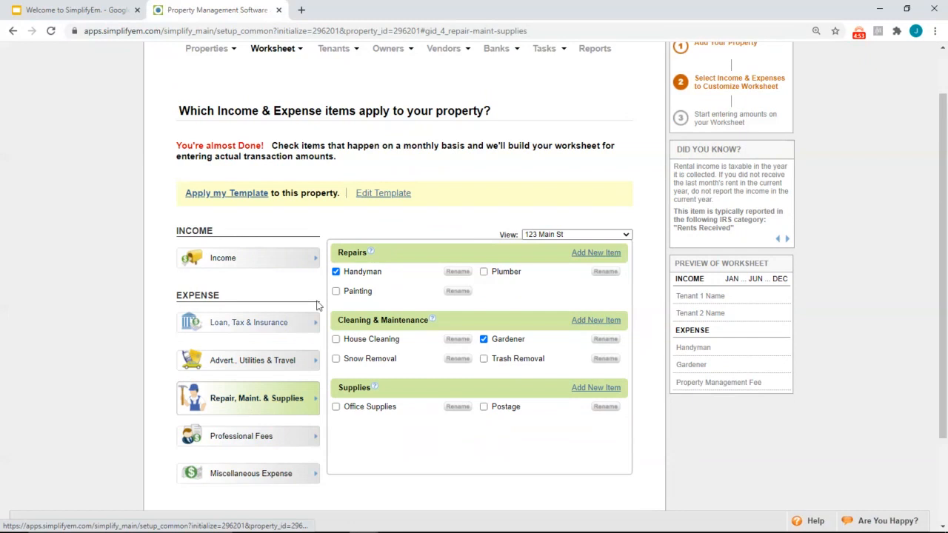
pyautogui.click(230, 441)
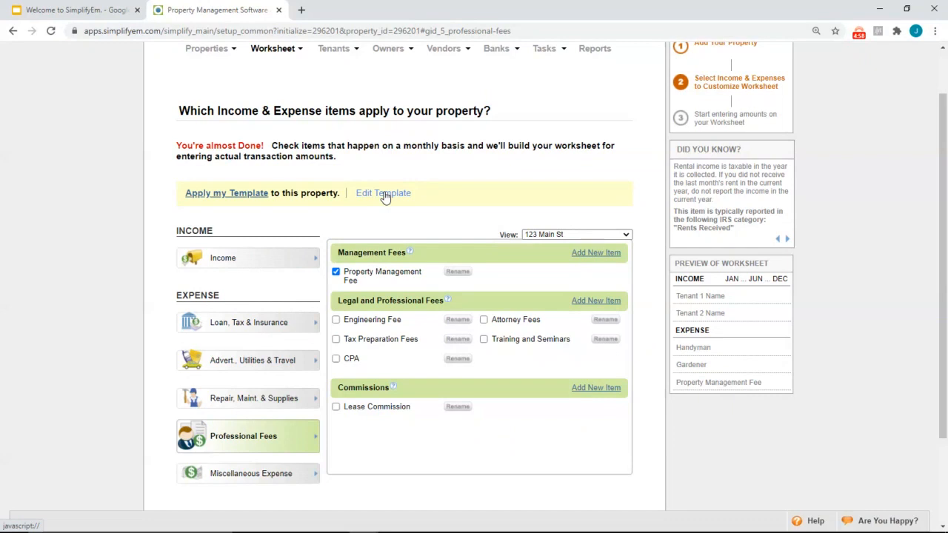
pyautogui.click(256, 265)
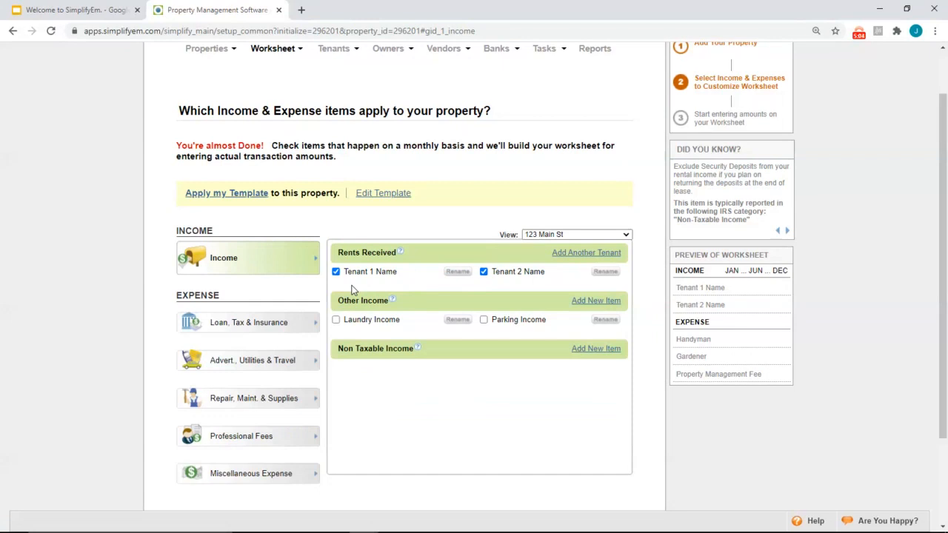
pyautogui.scroll(-2, 420, 277)
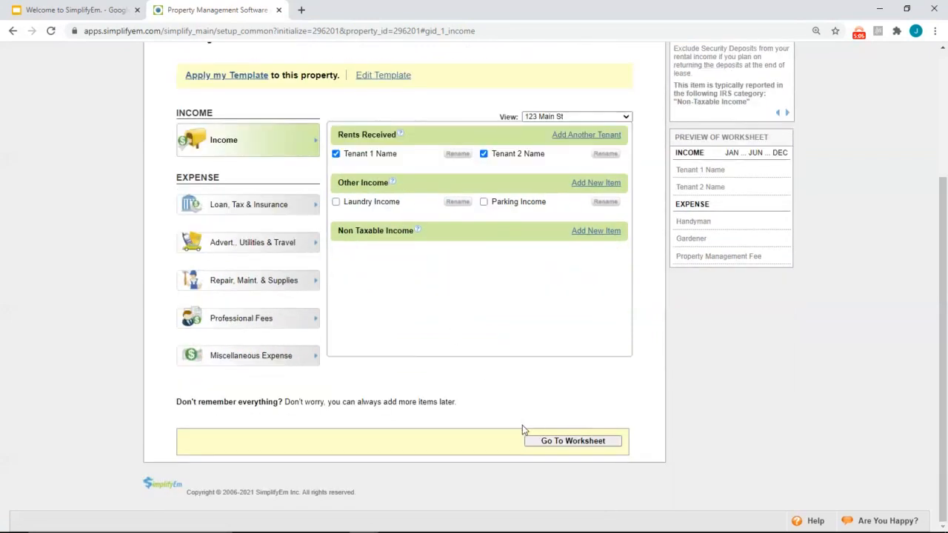
pyautogui.click(540, 441)
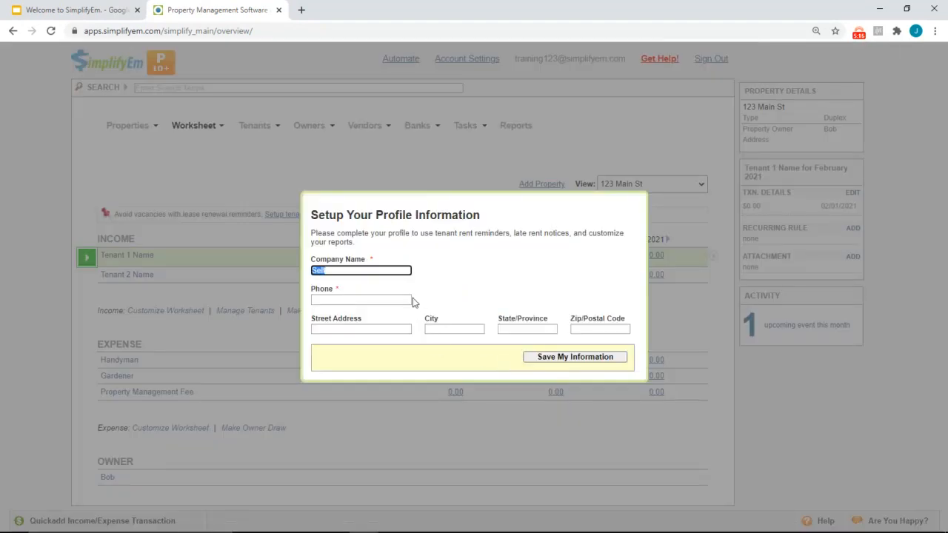
# Enter ABC Company as the company name plus the phone number, and save the profile
pyautogui.press('BackSpace')
pyautogui.write('ABC Company')
pyautogui.click(386, 299)
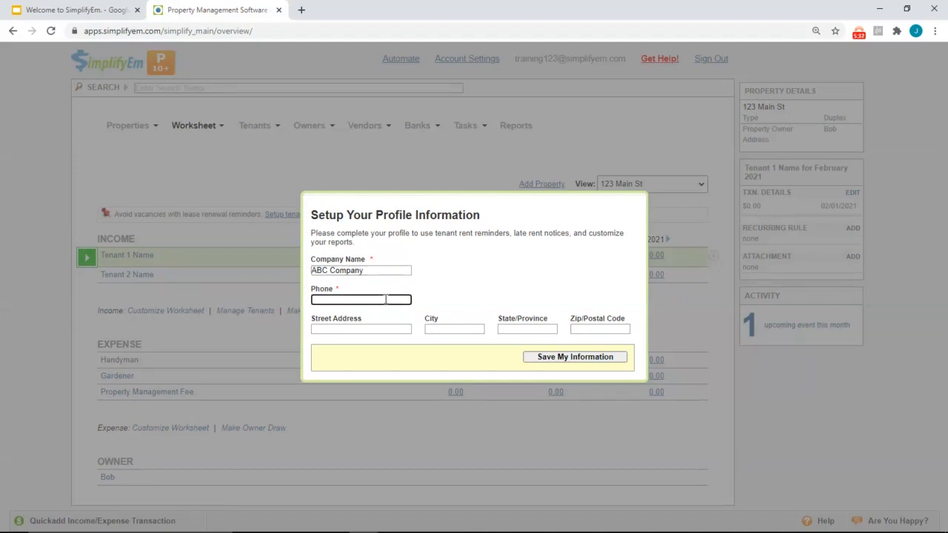
pyautogui.click(572, 358)
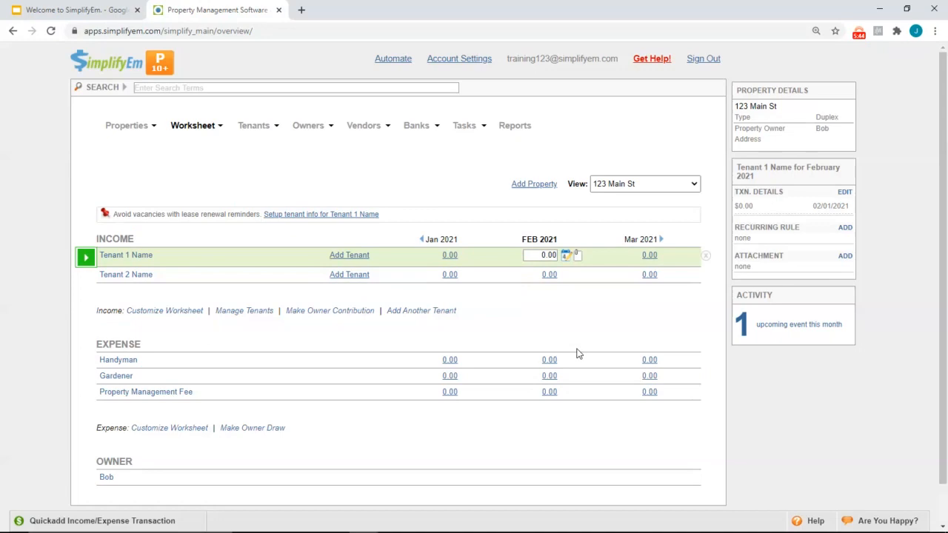
# Check the 123 Main St view and February cells, then open Tenant 1's details form
pyautogui.click(668, 186)
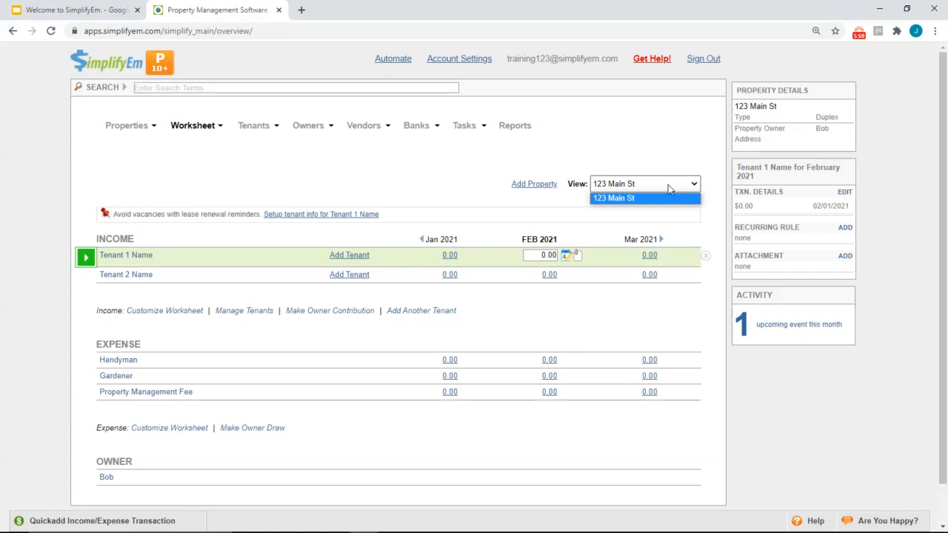
pyautogui.click(669, 186)
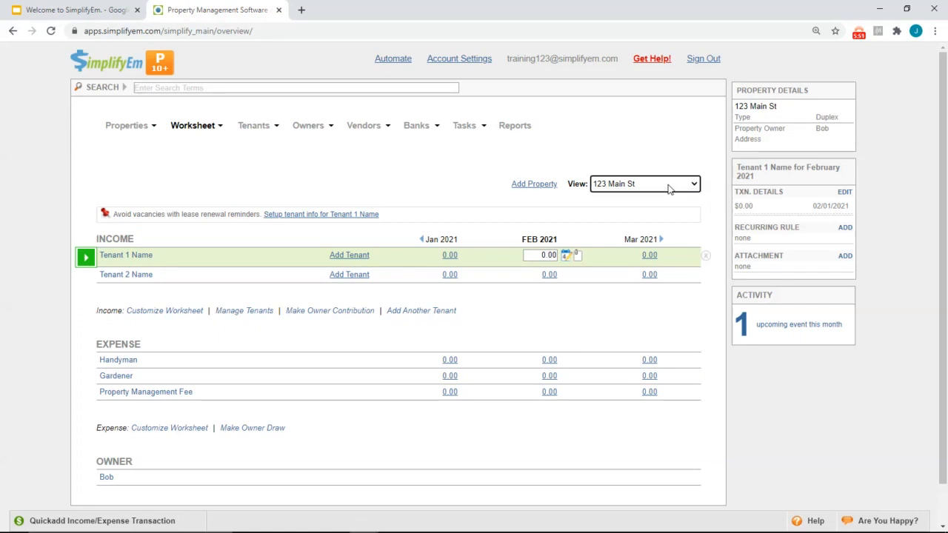
pyautogui.click(480, 273)
pyautogui.click(486, 260)
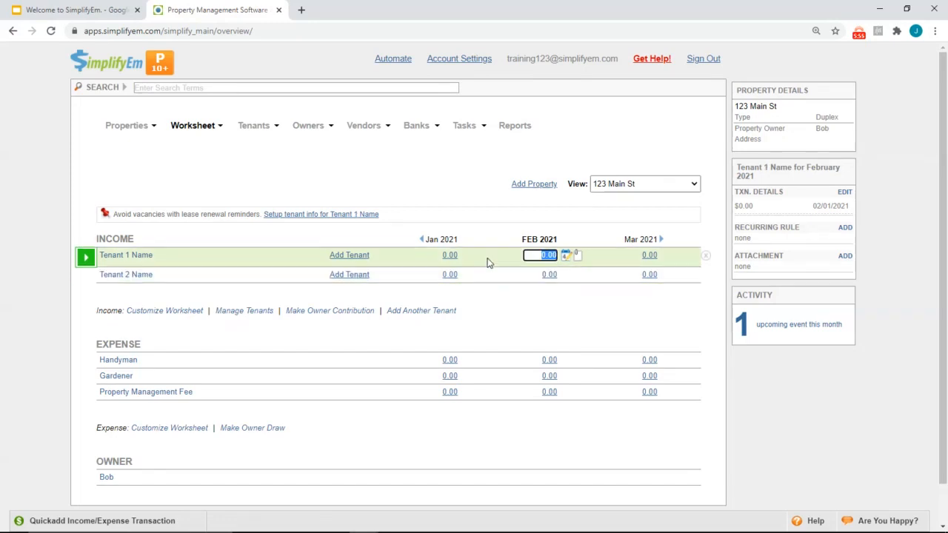
pyautogui.click(485, 363)
pyautogui.click(478, 378)
pyautogui.click(477, 394)
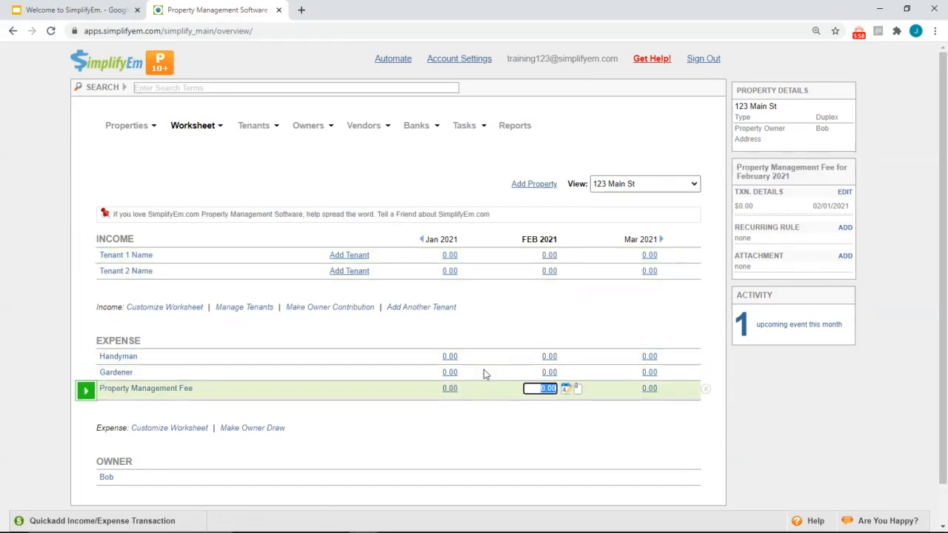
pyautogui.click(483, 358)
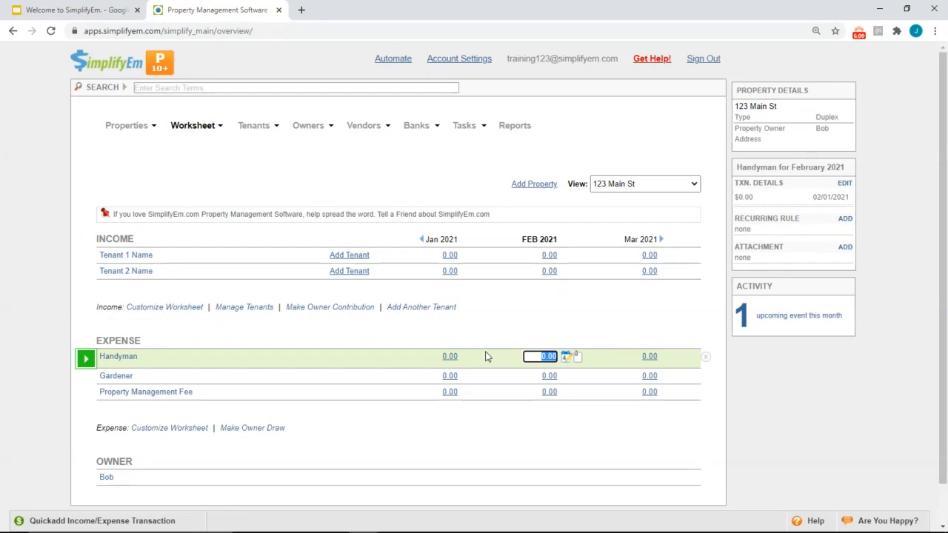
pyautogui.click(400, 260)
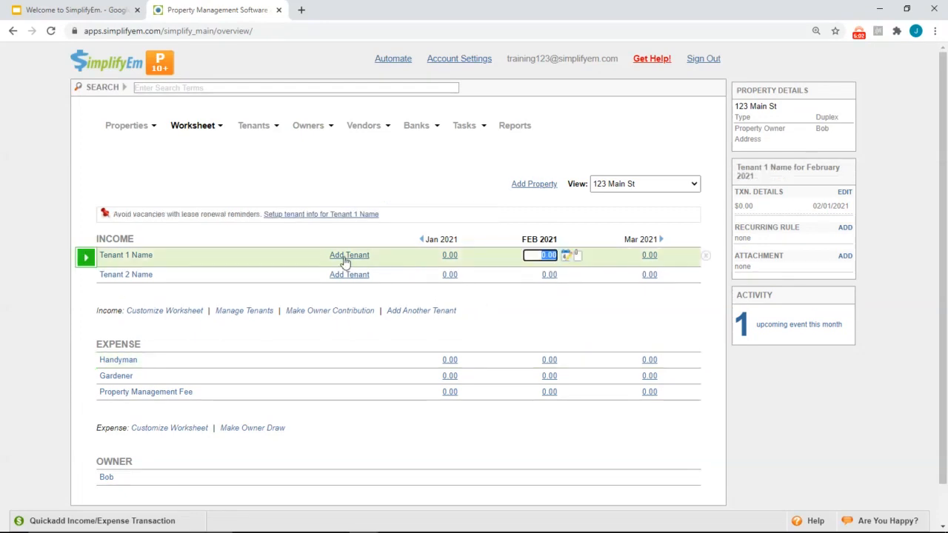
pyautogui.click(349, 255)
# Enter the tenant's full name and keep the tenant assigned to Unit 1
pyautogui.tripleClick(162, 267)
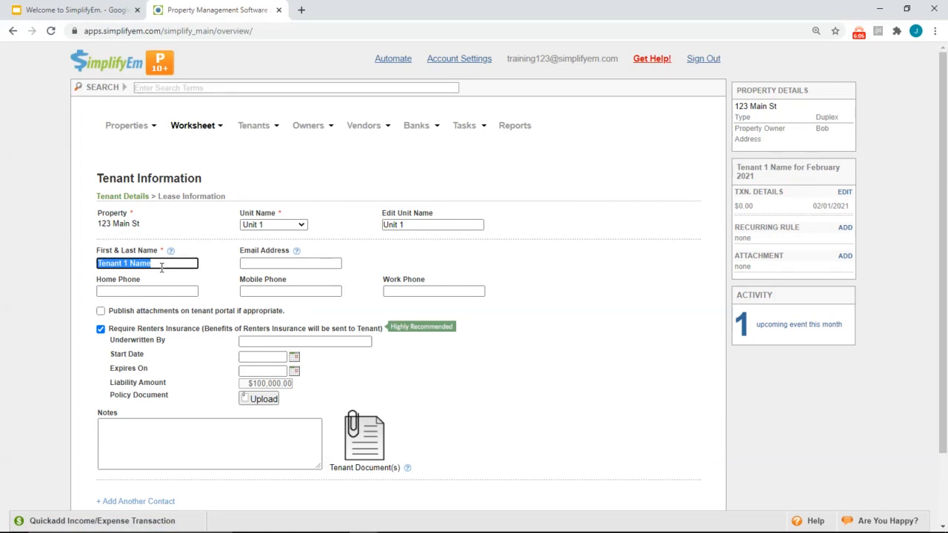
pyautogui.click(270, 224)
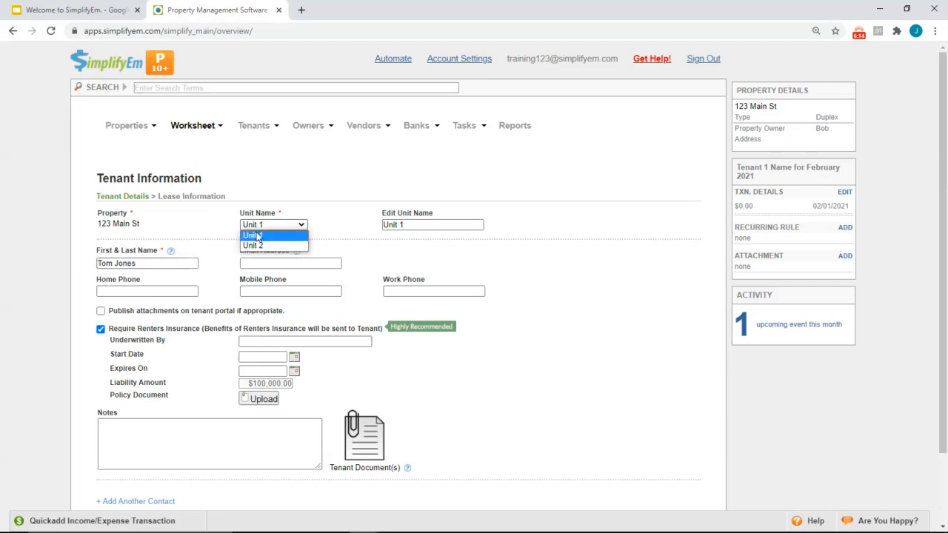
pyautogui.click(273, 235)
pyautogui.tripleClick(406, 222)
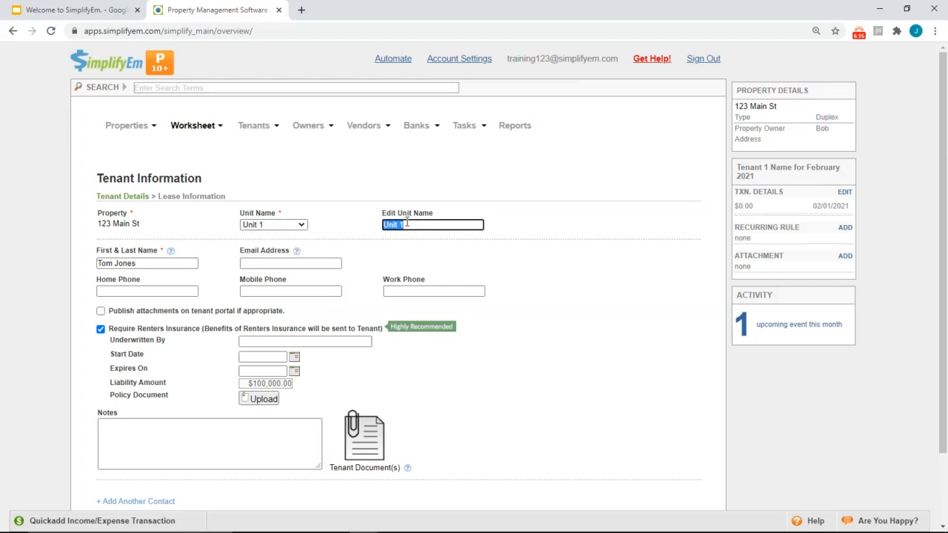
pyautogui.click(303, 265)
pyautogui.click(286, 294)
# Turn off the renters insurance requirement and continue to lease information
pyautogui.click(100, 329)
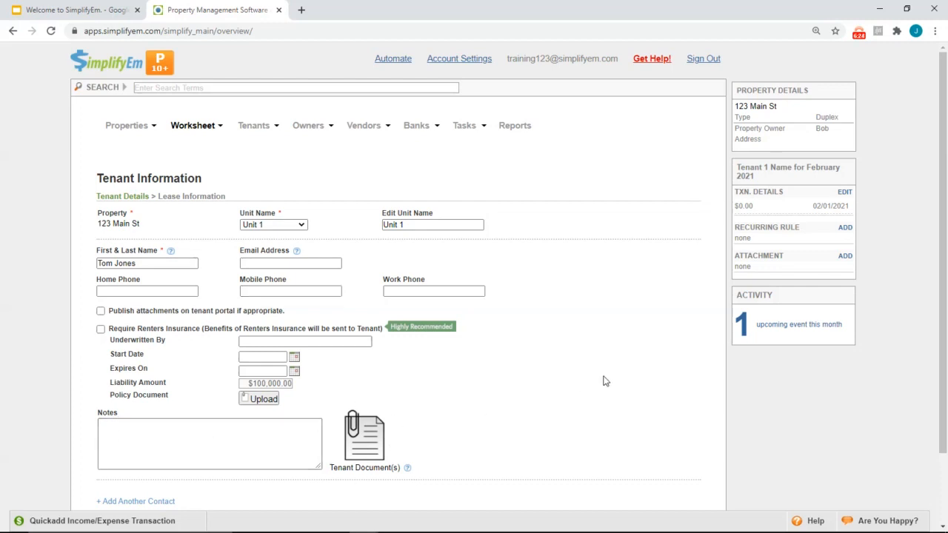
pyautogui.scroll(-1, 604, 382)
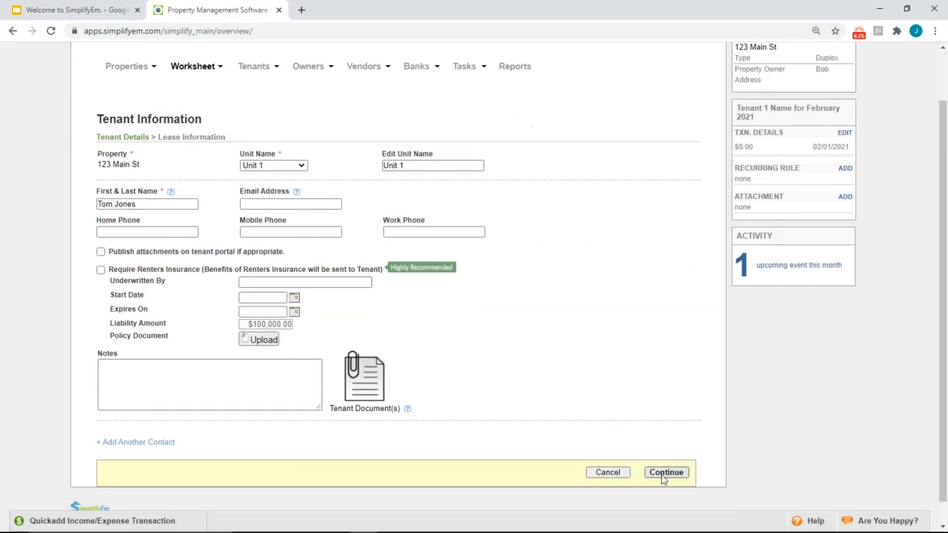
pyautogui.click(667, 472)
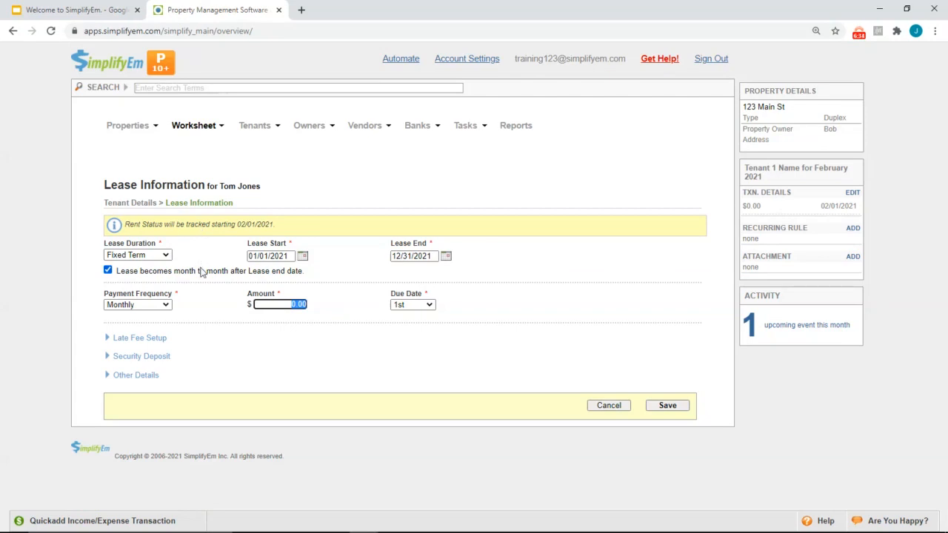
# Confirm the 01/01/2021–12/31/2021 lease dates and set the monthly rent to 600
pyautogui.click(273, 255)
pyautogui.click(428, 255)
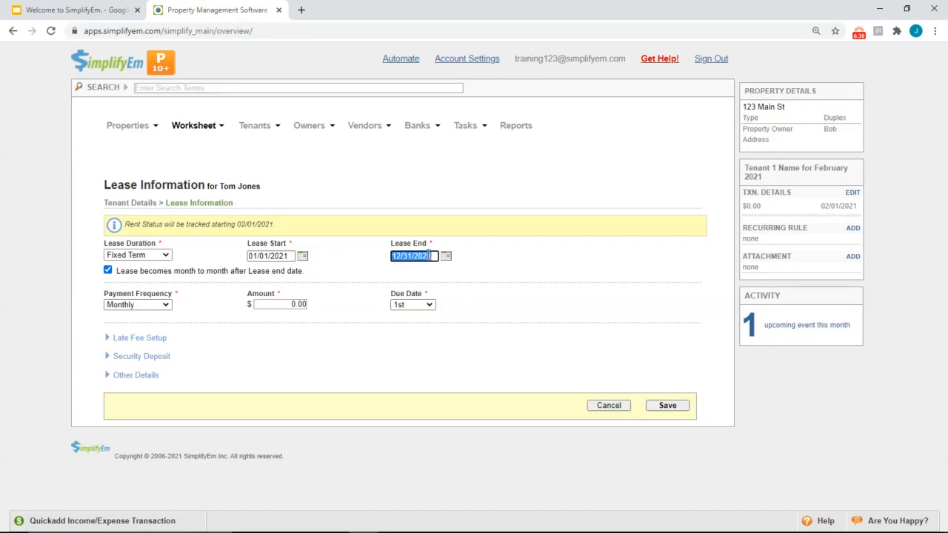
pyautogui.click(285, 311)
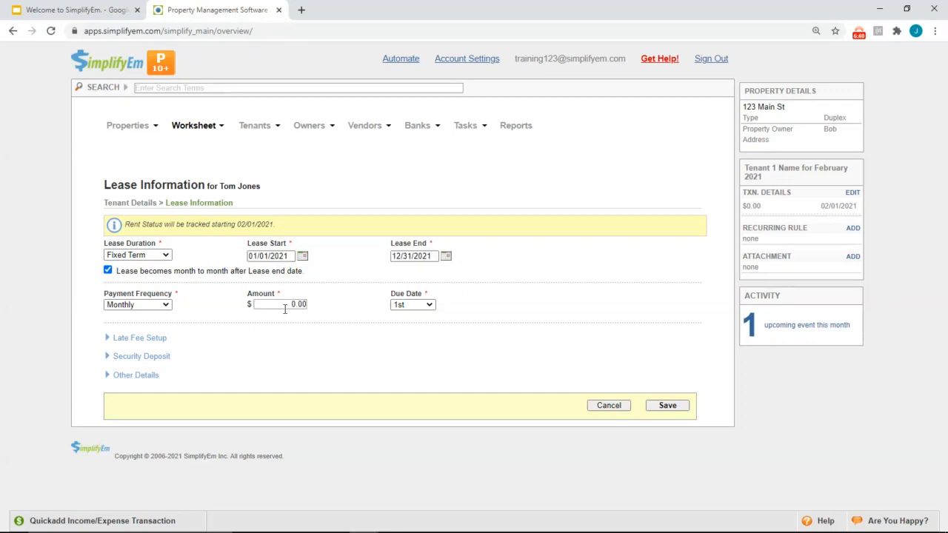
pyautogui.click(282, 308)
pyautogui.write('600')
pyautogui.click(326, 346)
# Expand the Late Fee Setup and Security Deposit sections and save the lease
pyautogui.click(151, 339)
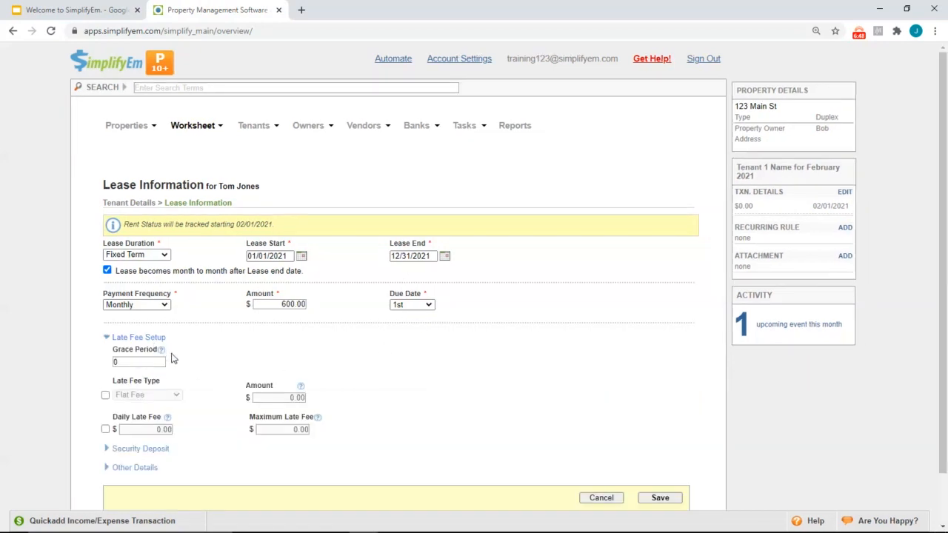
pyautogui.click(161, 451)
pyautogui.scroll(-1, 217, 437)
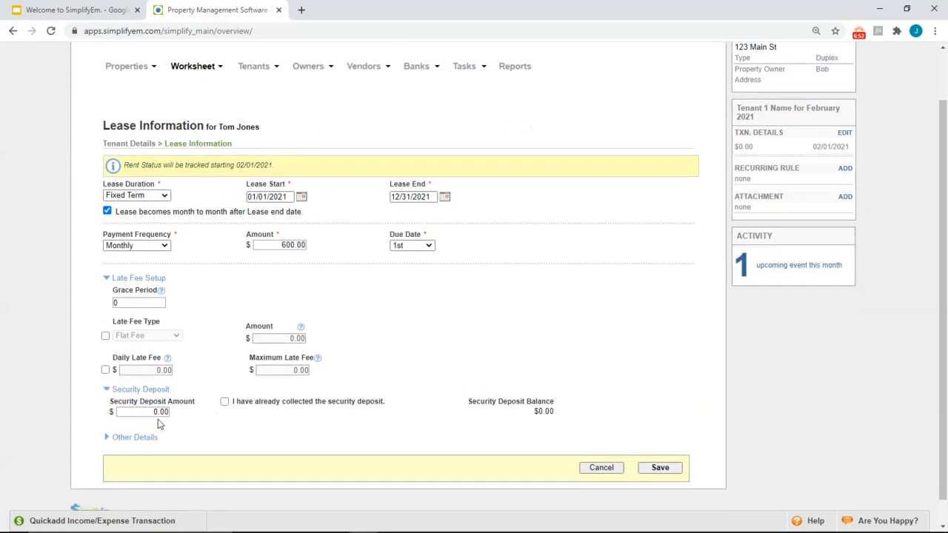
pyautogui.click(660, 468)
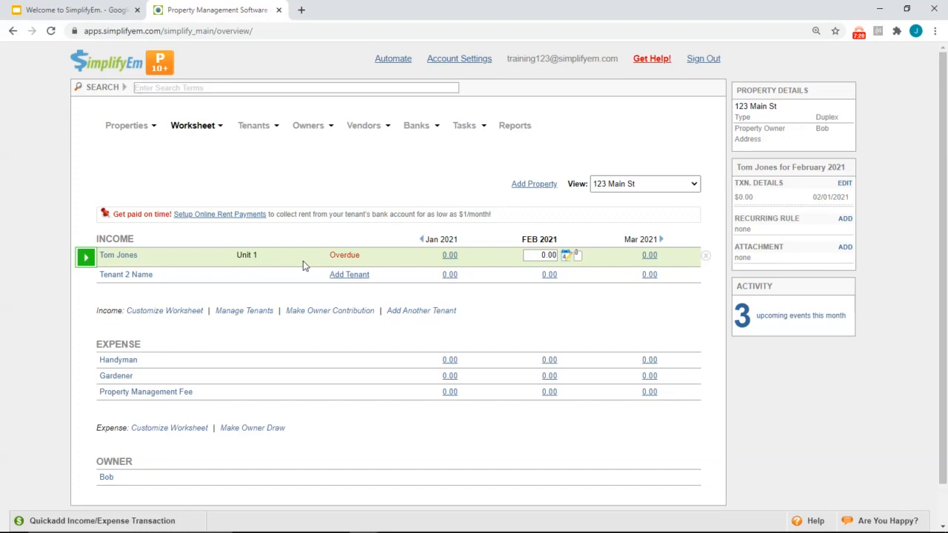
# Enter 600 as the Unit 1 tenant's February 2021 rent payment
pyautogui.moveTo(338, 258)
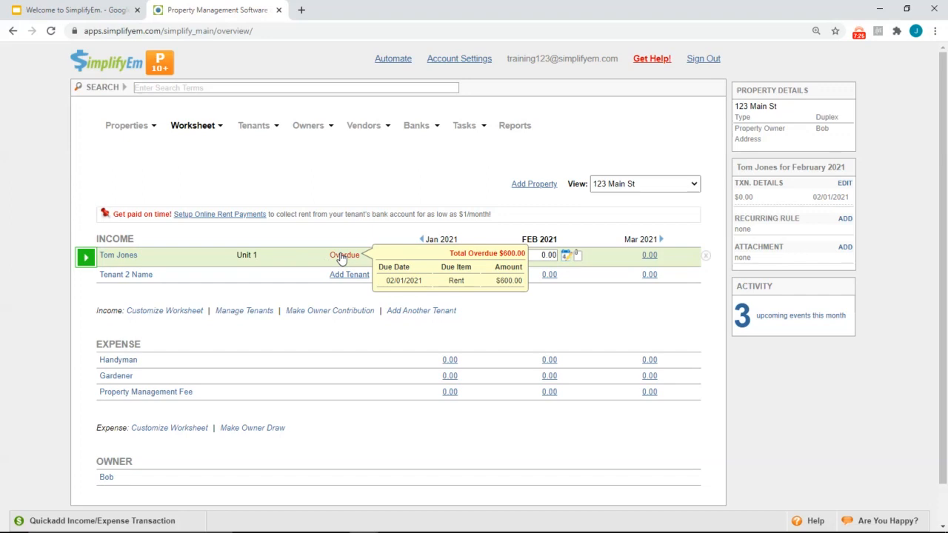
pyautogui.click(541, 256)
pyautogui.write('600')
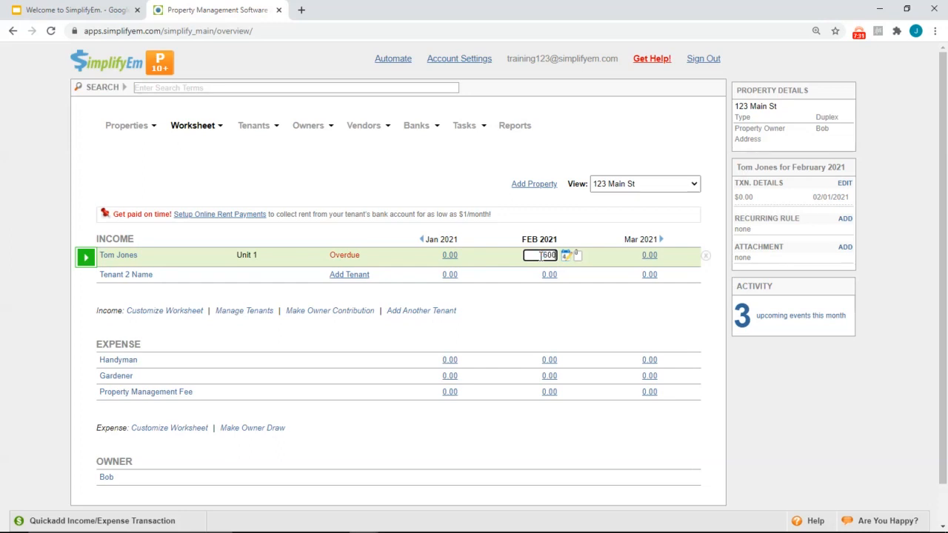
pyautogui.press('Return')
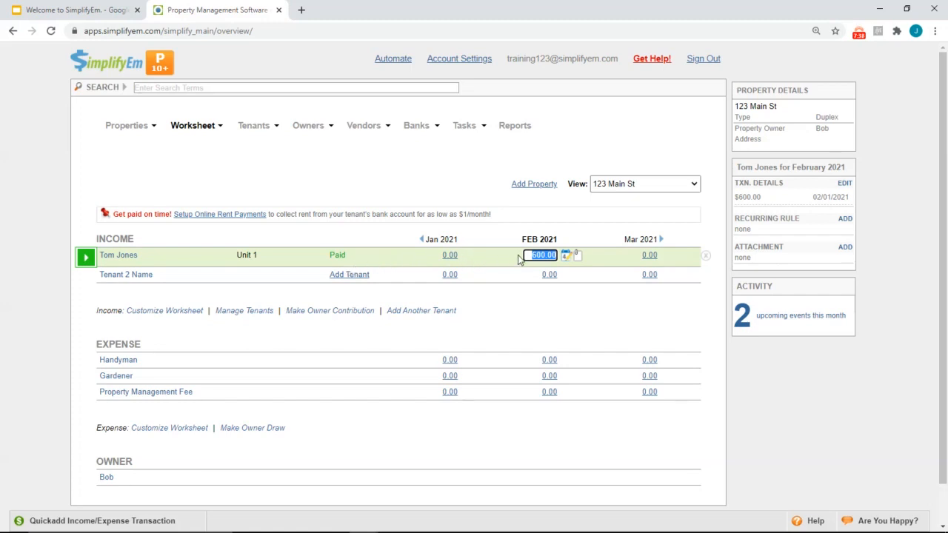
# Add the note 'Dropped off at office.' to February's rent payment, keep Check, and save
pyautogui.click(566, 256)
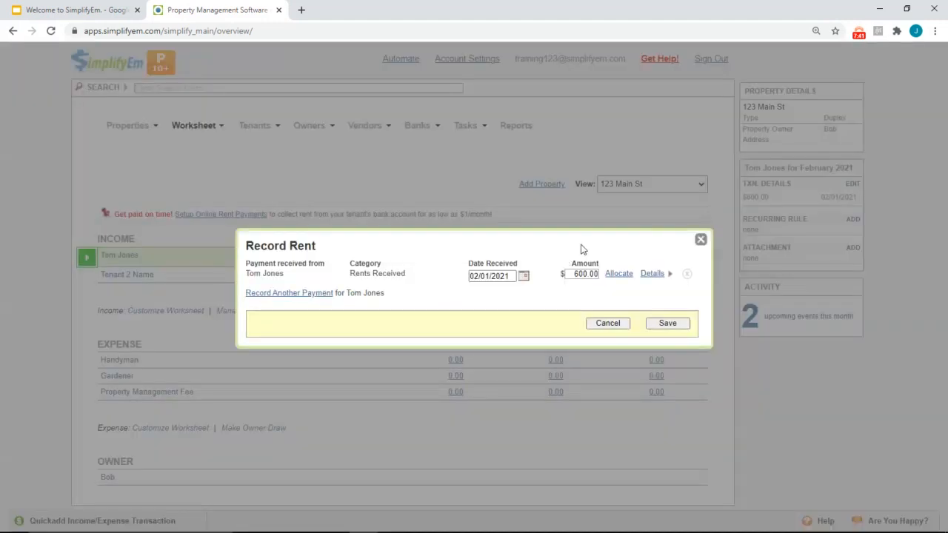
pyautogui.click(649, 273)
pyautogui.click(522, 280)
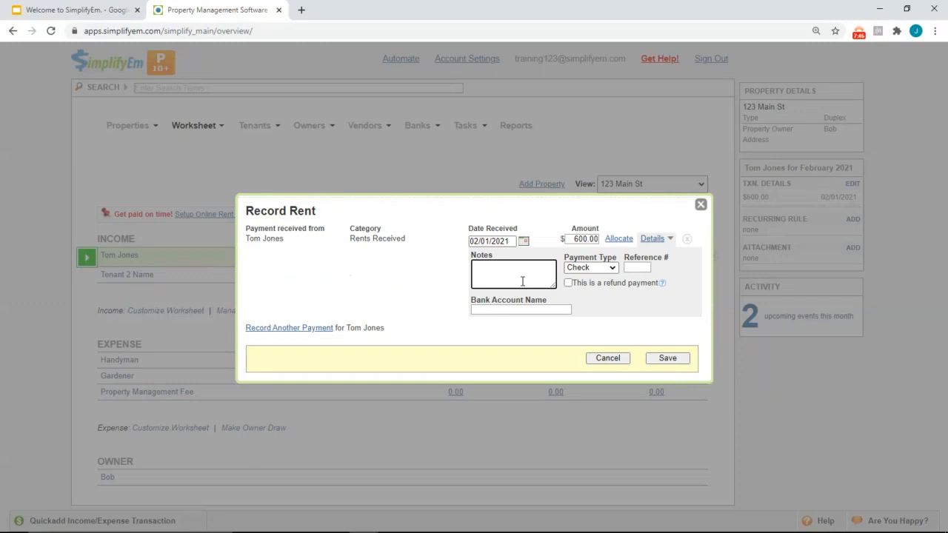
pyautogui.write('Dropped off ayt office.')
pyautogui.click(589, 267)
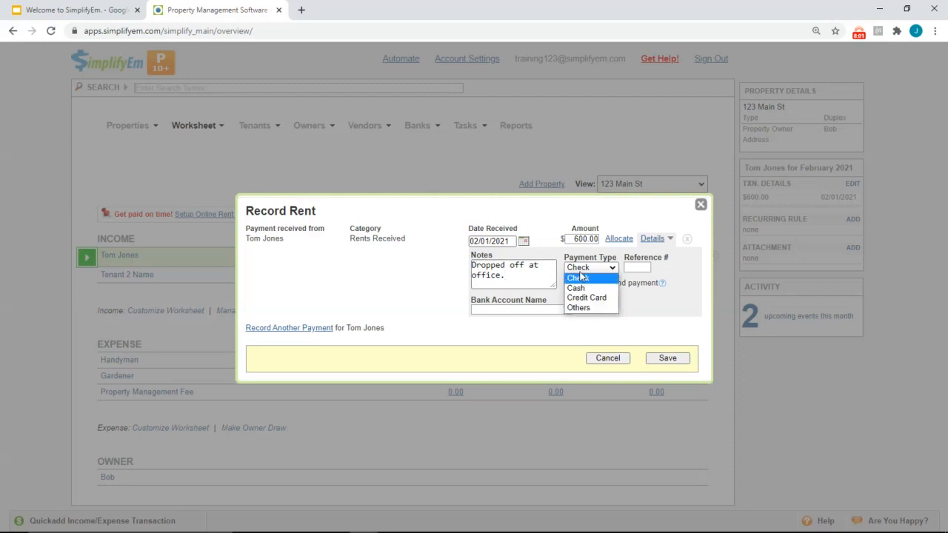
pyautogui.click(647, 269)
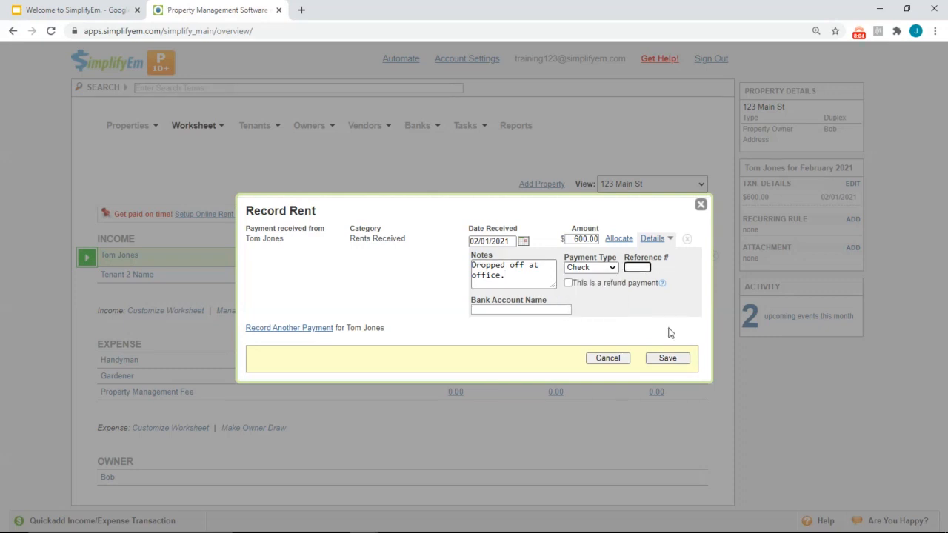
pyautogui.click(666, 359)
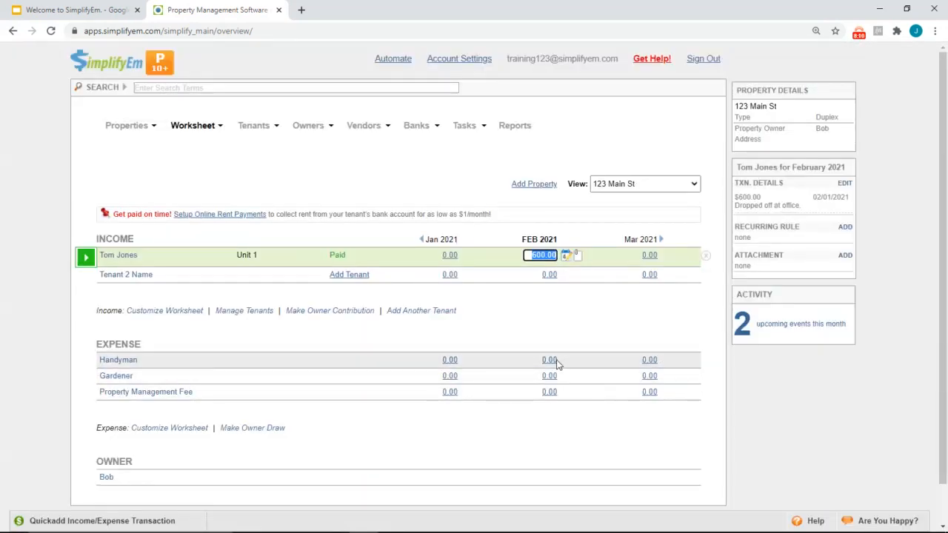
# Fill the FEB 2021 cells: Handyman 40, Gardener 50, Property Management Fee 60
pyautogui.click(557, 362)
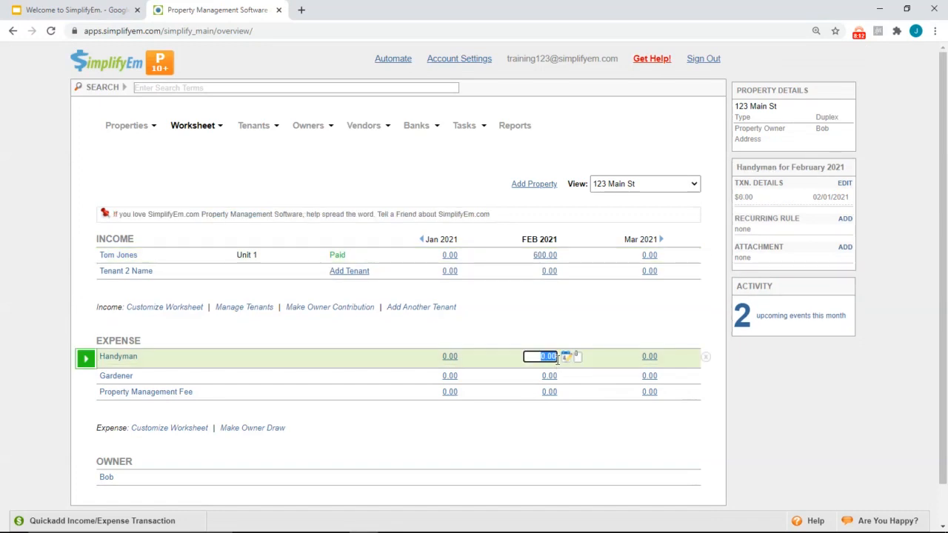
pyautogui.write('40')
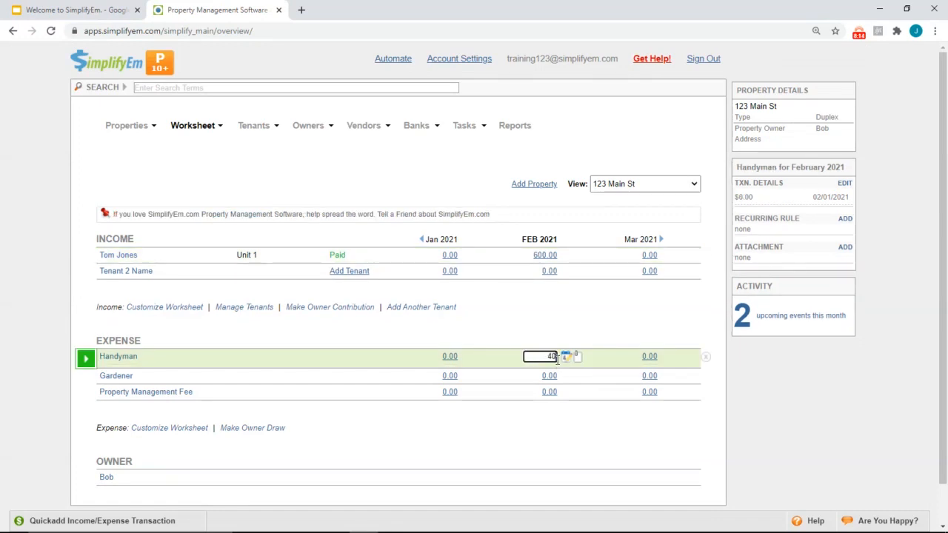
pyautogui.press('Return')
pyautogui.write('50')
pyautogui.press('Return')
pyautogui.write('60')
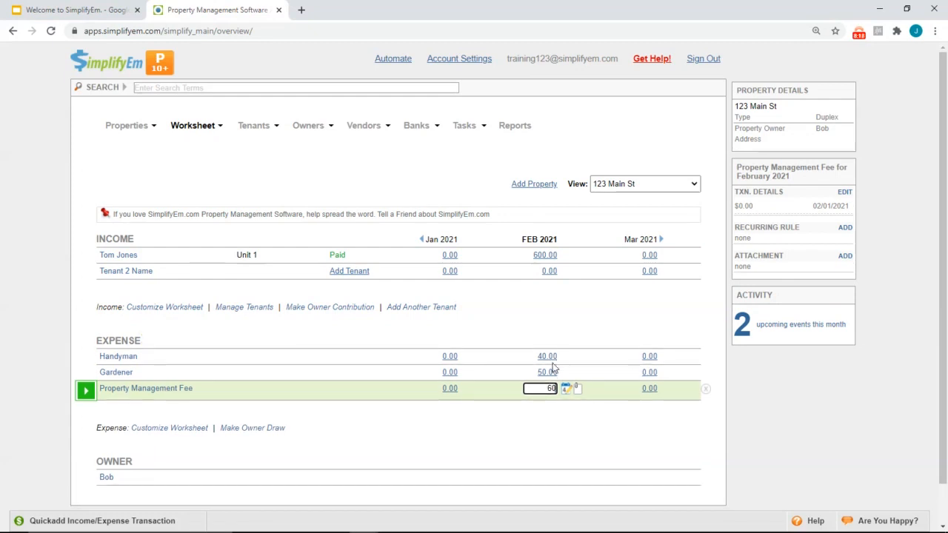
pyautogui.click(548, 374)
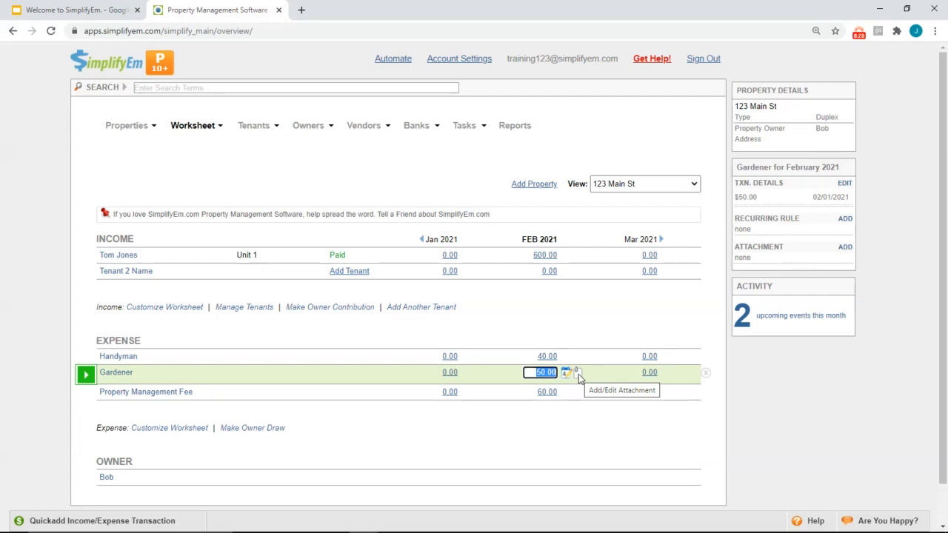
pyautogui.click(191, 259)
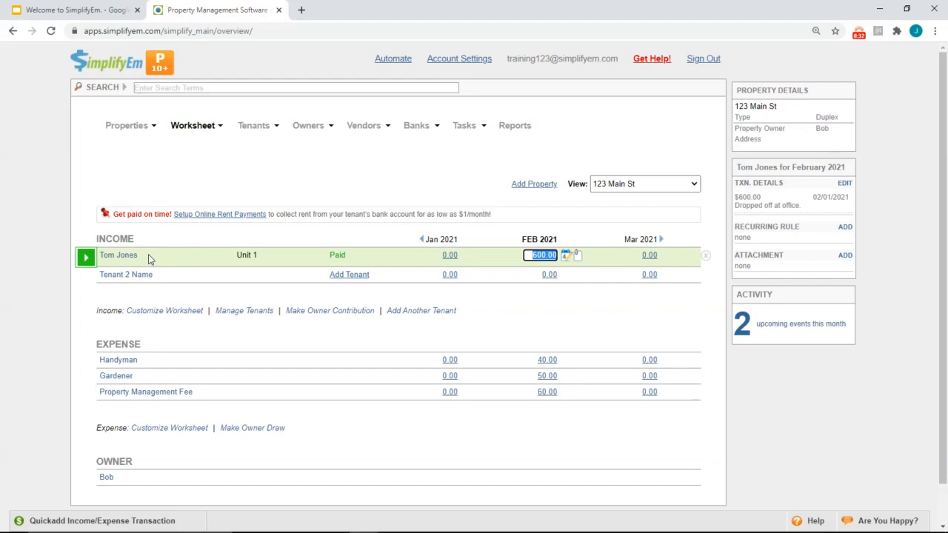
# Start online rent payment setup for the tenant and enter the tenant's e-mail address
pyautogui.click(85, 257)
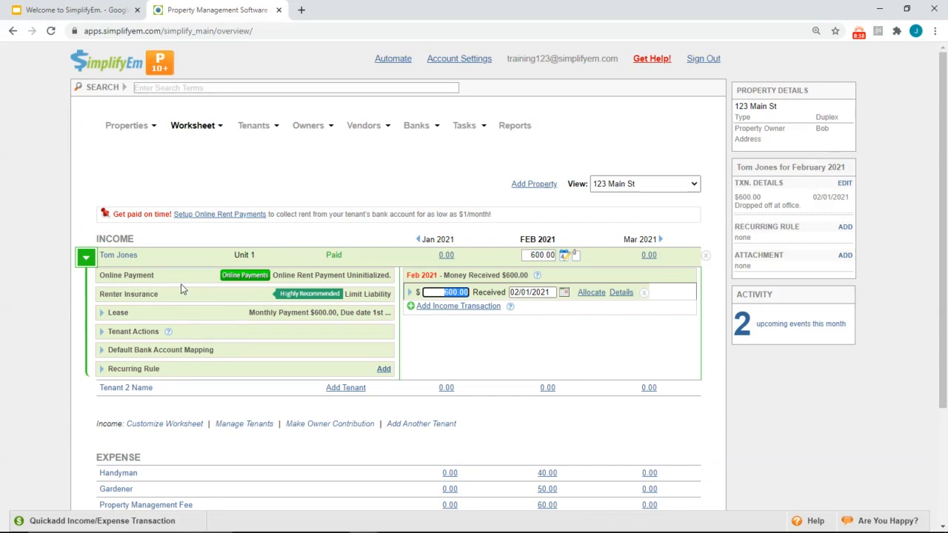
pyautogui.click(234, 277)
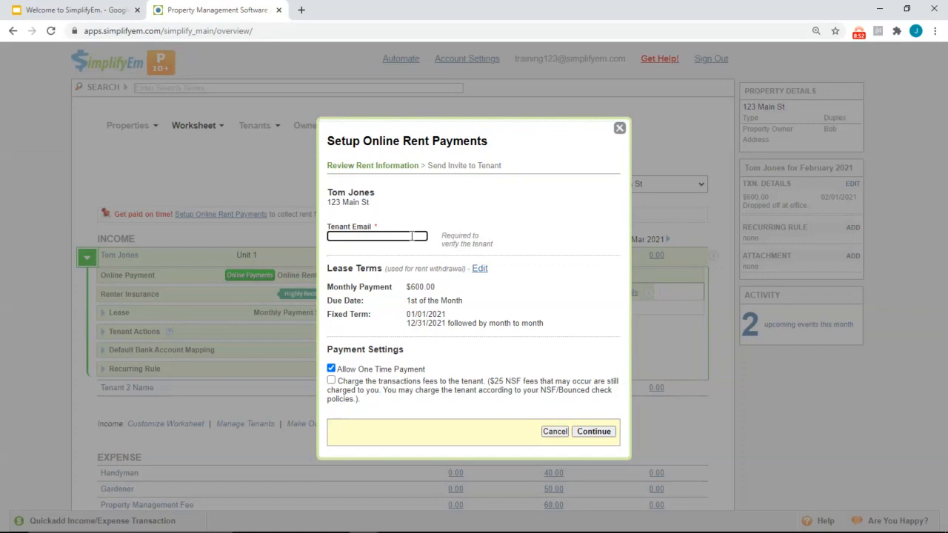
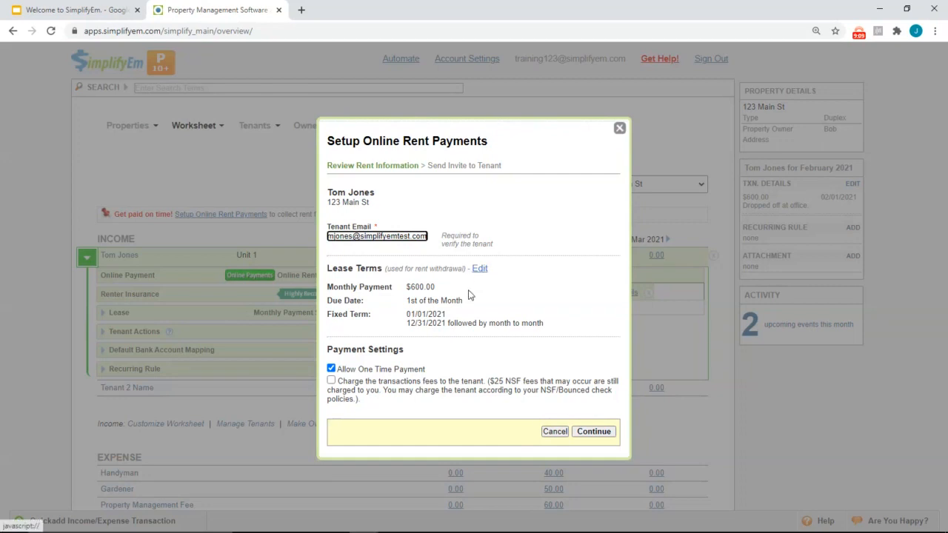
# Keep one-time payments allowed, don't charge fees to the tenant, and send the invite with an e-mailed copy
pyautogui.click(331, 369)
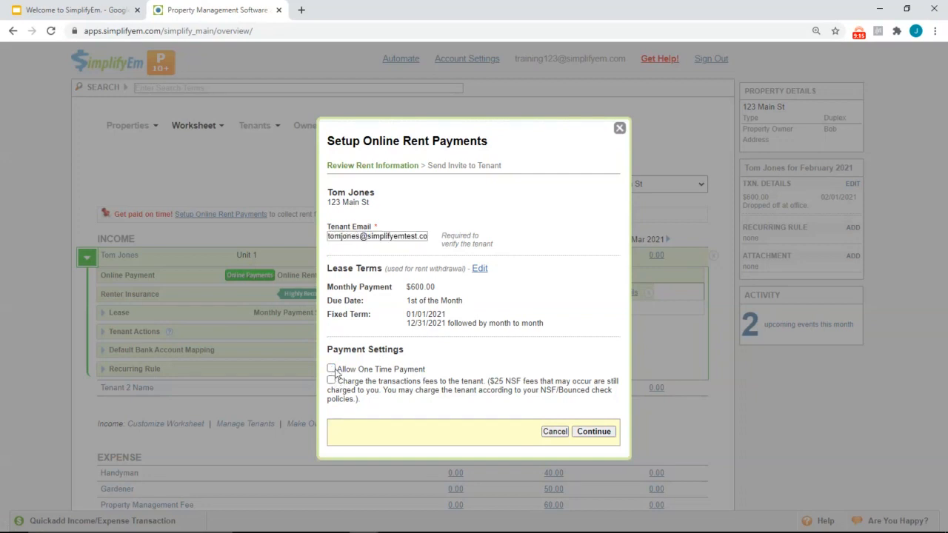
pyautogui.click(331, 369)
pyautogui.click(332, 382)
pyautogui.click(331, 382)
pyautogui.click(583, 432)
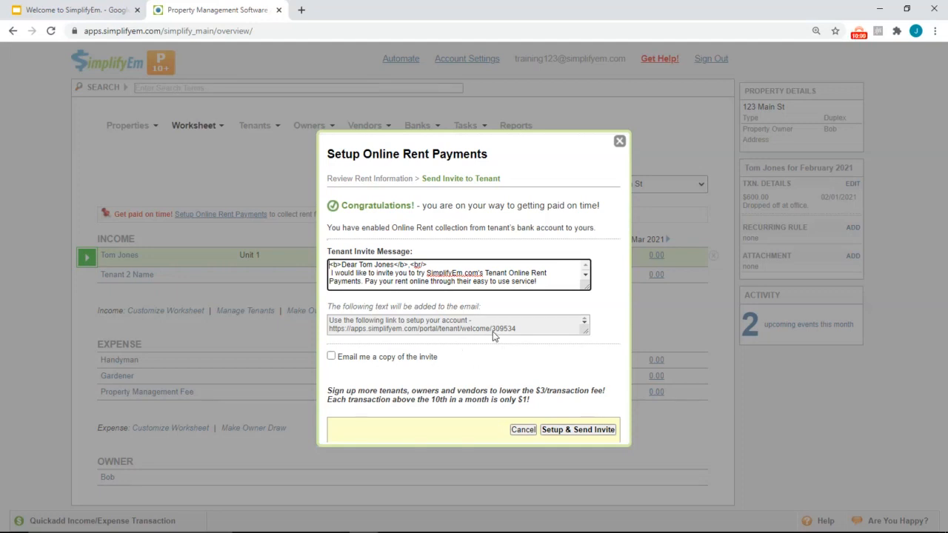
pyautogui.click(331, 357)
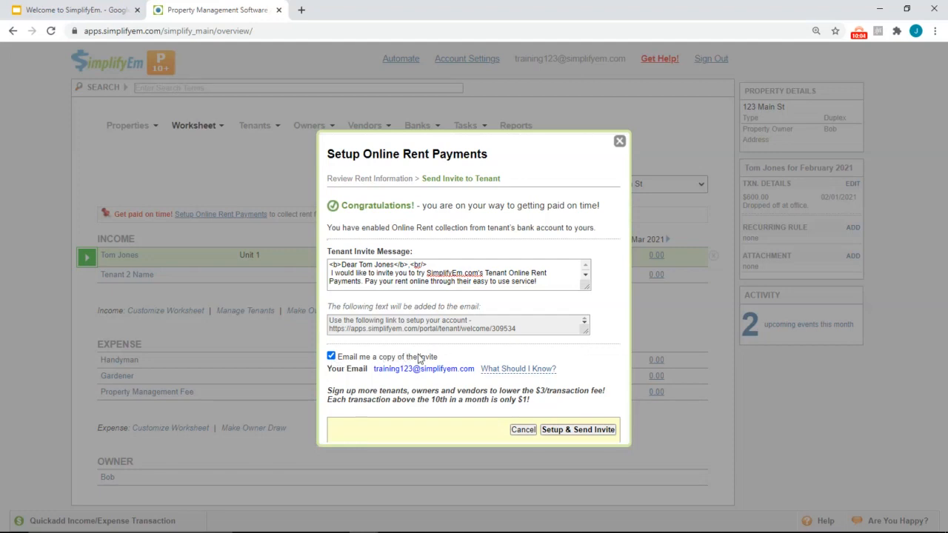
pyautogui.click(578, 430)
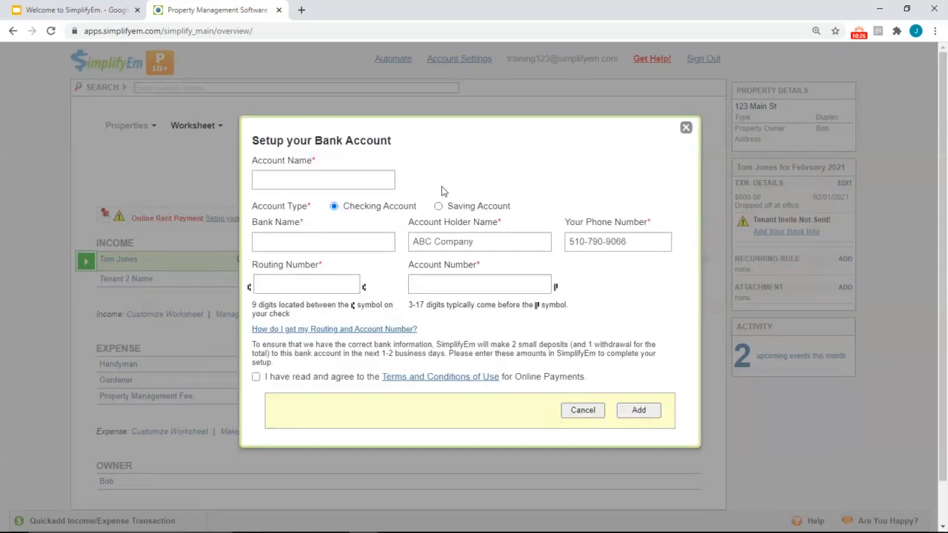
# Enter account 'Operating Account' at Wells Fargo, routing 121042882, plus the account number
pyautogui.click(386, 179)
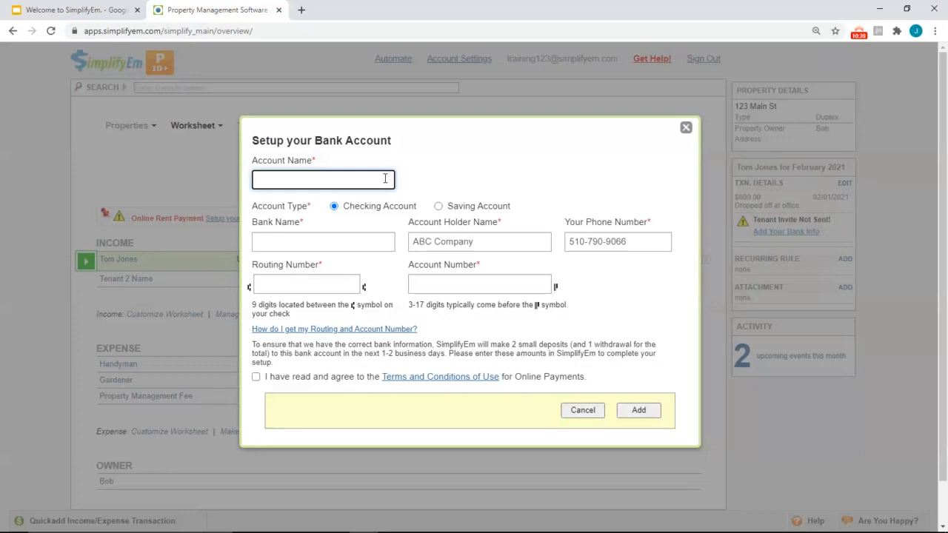
pyautogui.write('Operating Account')
pyautogui.click(326, 250)
pyautogui.write('Wells Fargo')
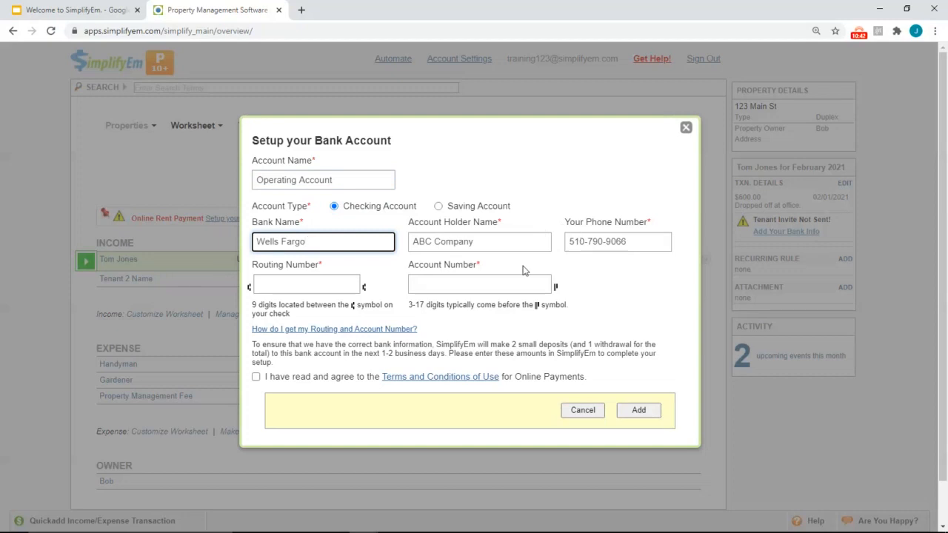
pyautogui.click(299, 290)
pyautogui.write('121042882')
pyautogui.click(450, 289)
pyautogui.write('123456')
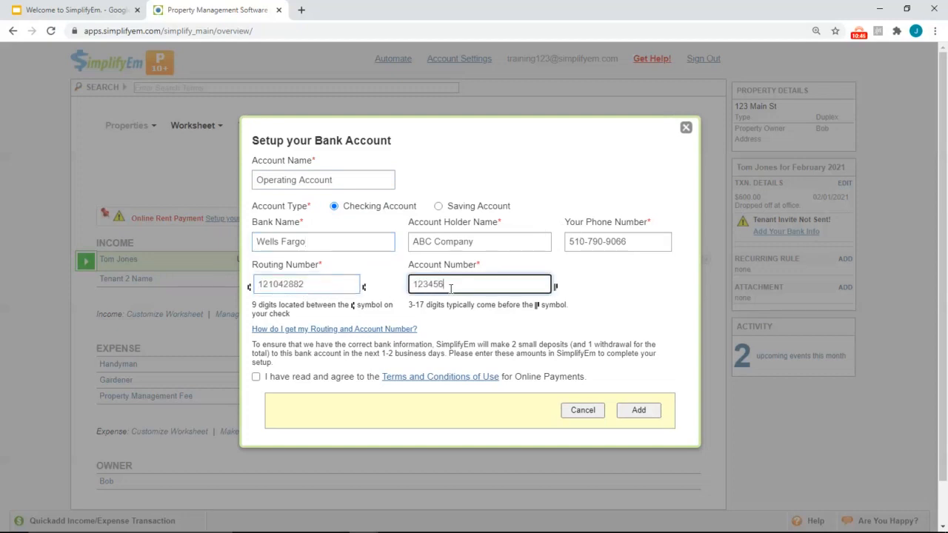
# Accept the online payments terms and confirm adding the bank account
pyautogui.click(256, 377)
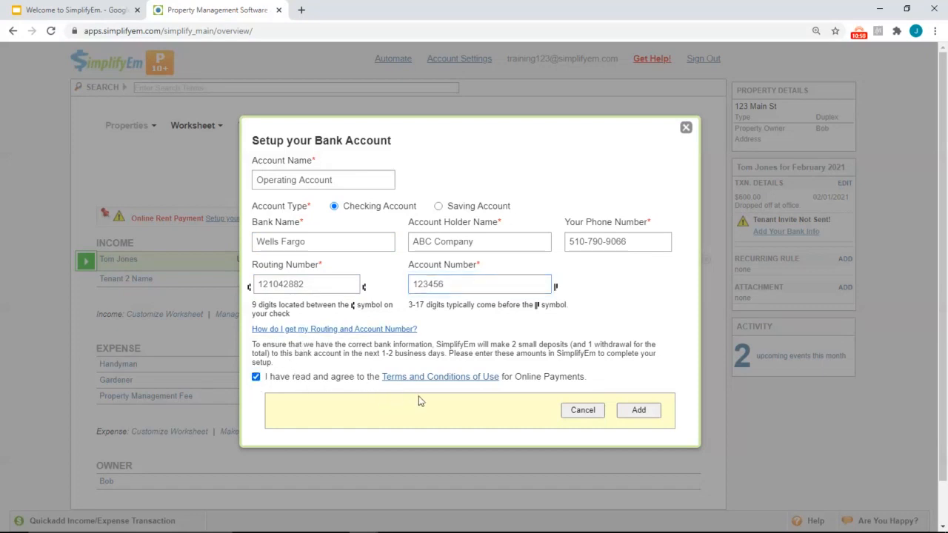
pyautogui.click(642, 413)
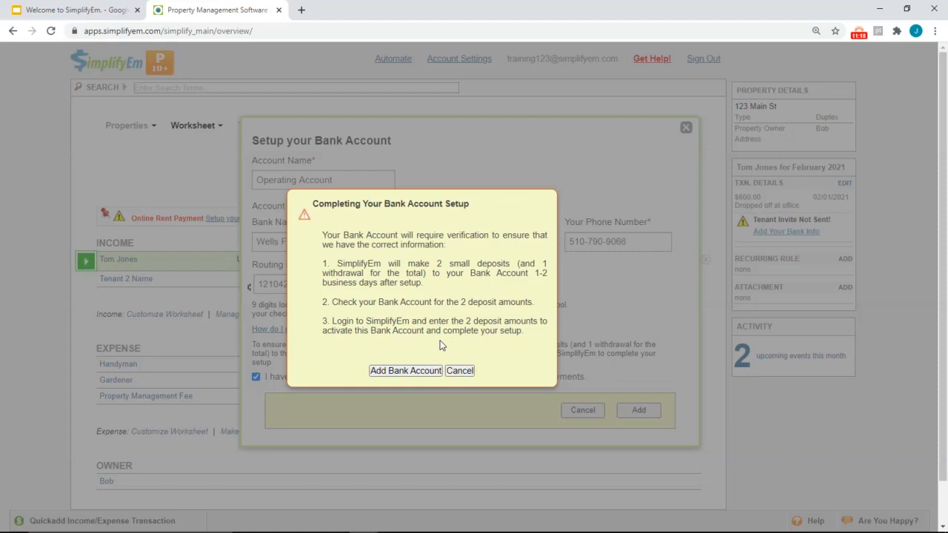
pyautogui.click(406, 370)
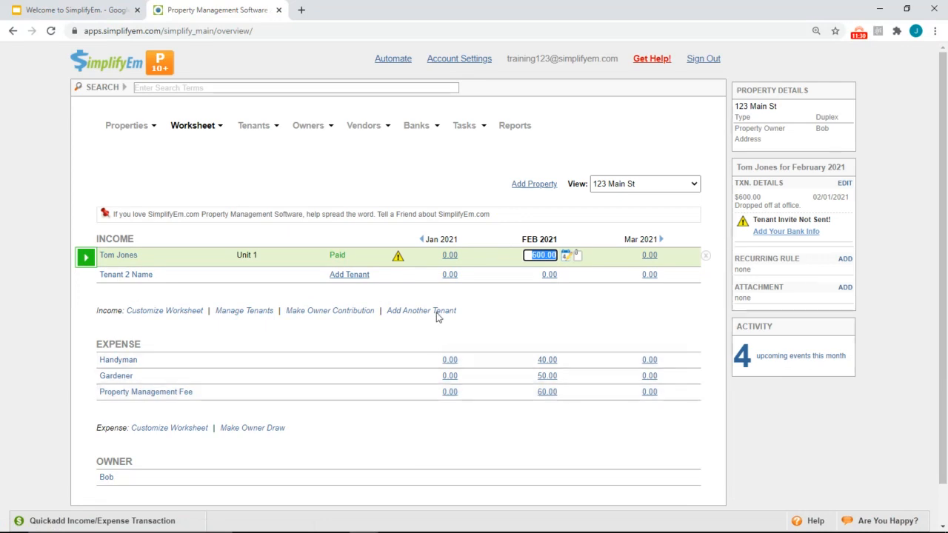
pyautogui.moveTo(396, 257)
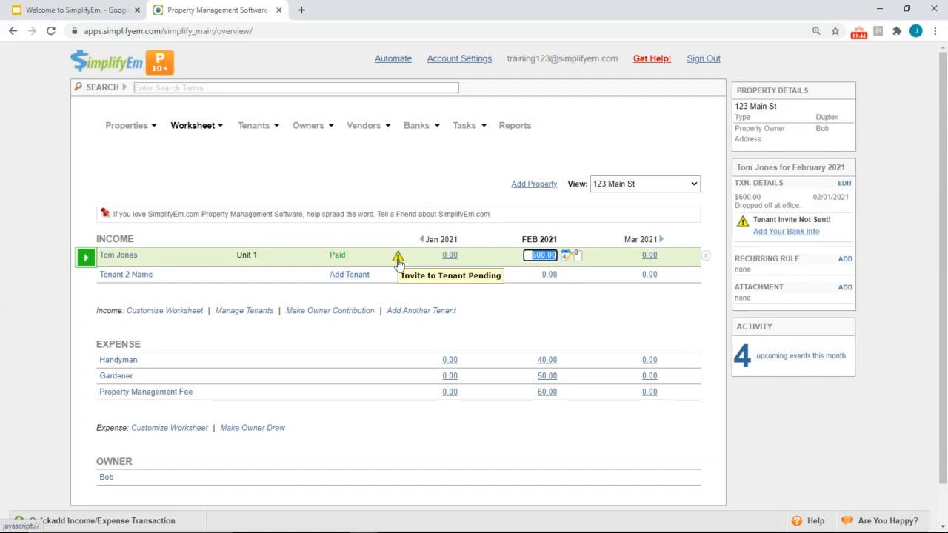
pyautogui.click(252, 145)
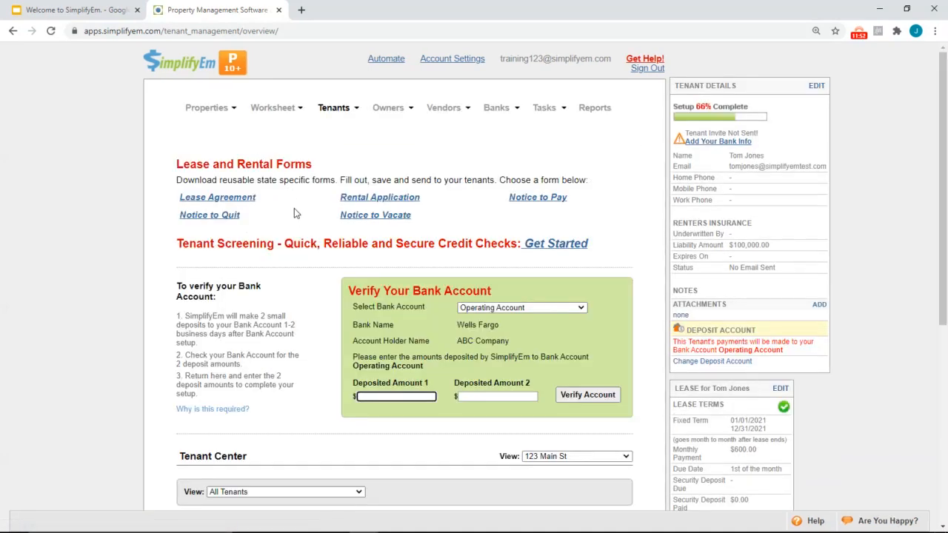
# Review the two verification deposit fields and the tenant's deposit account options, leaving them unchanged
pyautogui.scroll(-2, 309, 271)
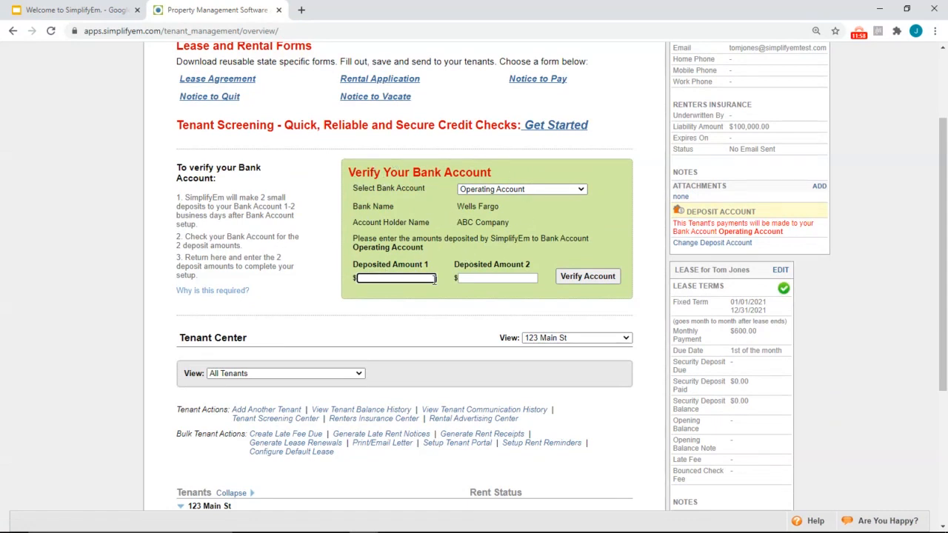
pyautogui.click(483, 278)
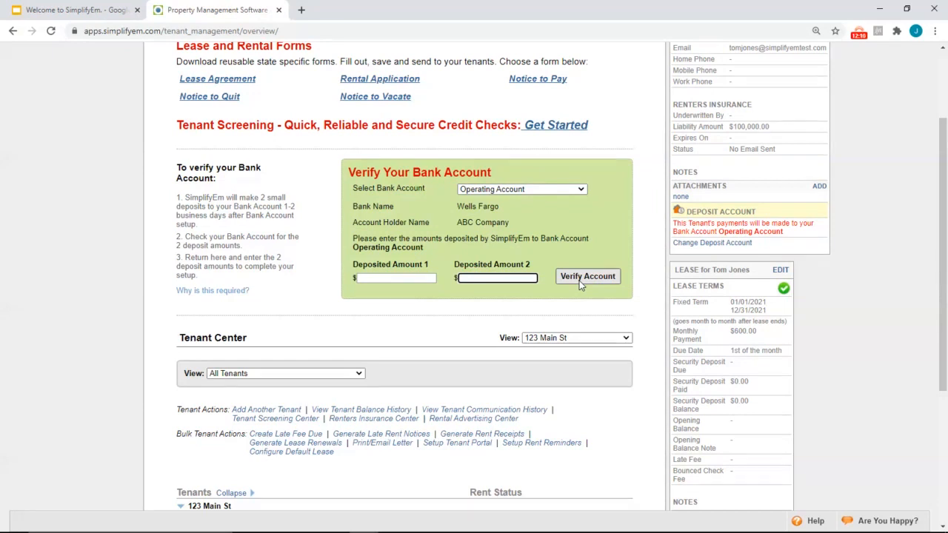
pyautogui.scroll(1, 580, 282)
pyautogui.scroll(-3, 585, 291)
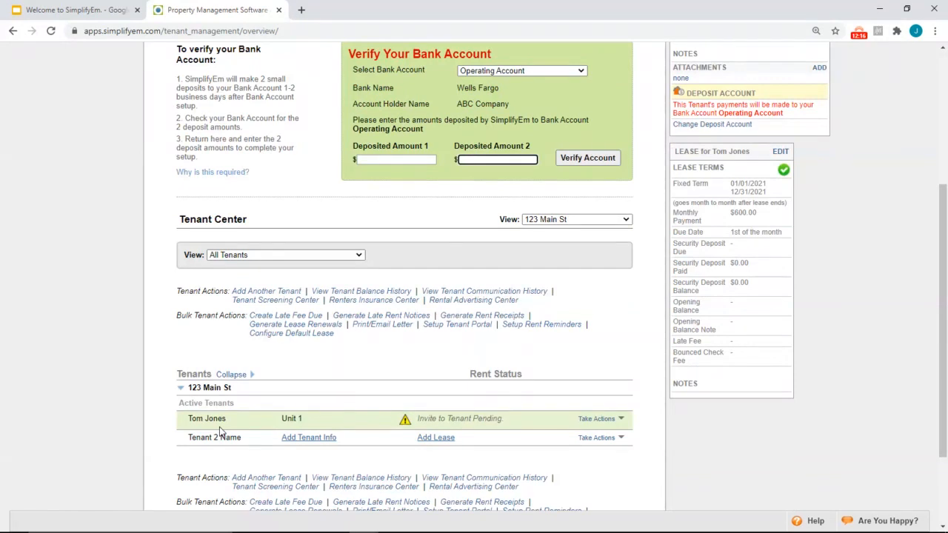
pyautogui.scroll(4, 569, 294)
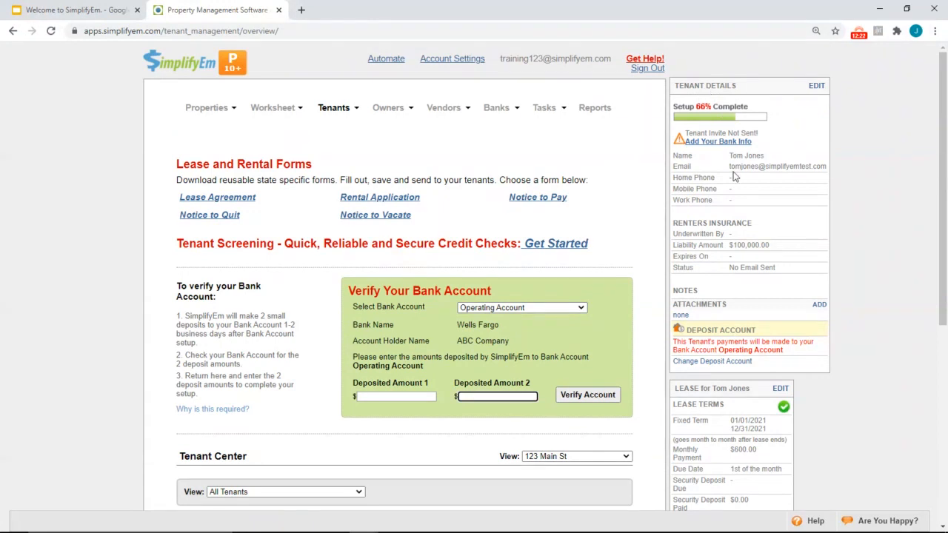
pyautogui.click(718, 362)
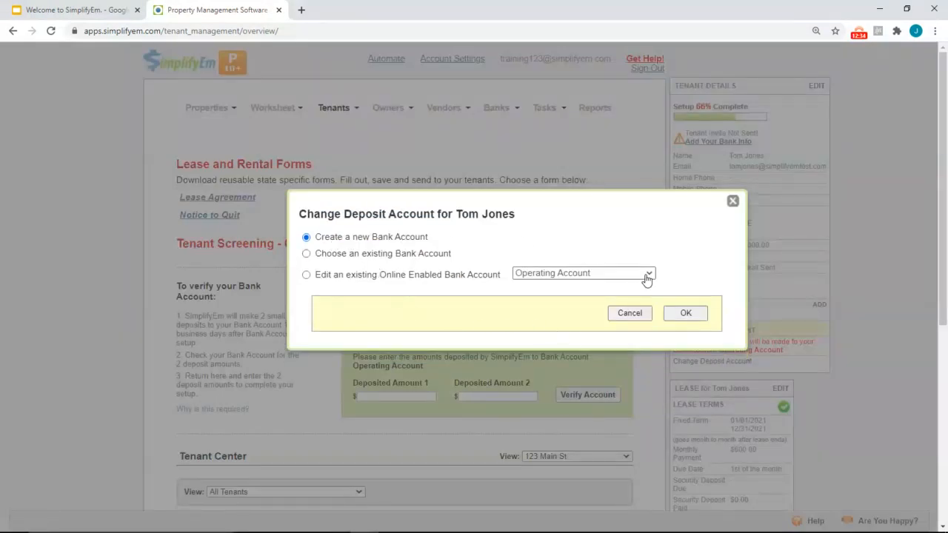
pyautogui.click(686, 313)
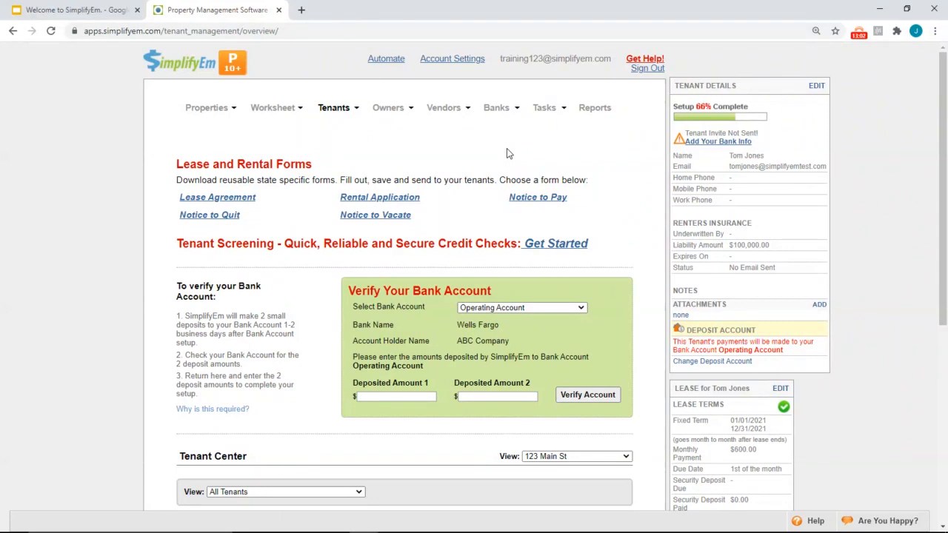
# In Account Settings, begin creating a new sub-user account
pyautogui.click(454, 59)
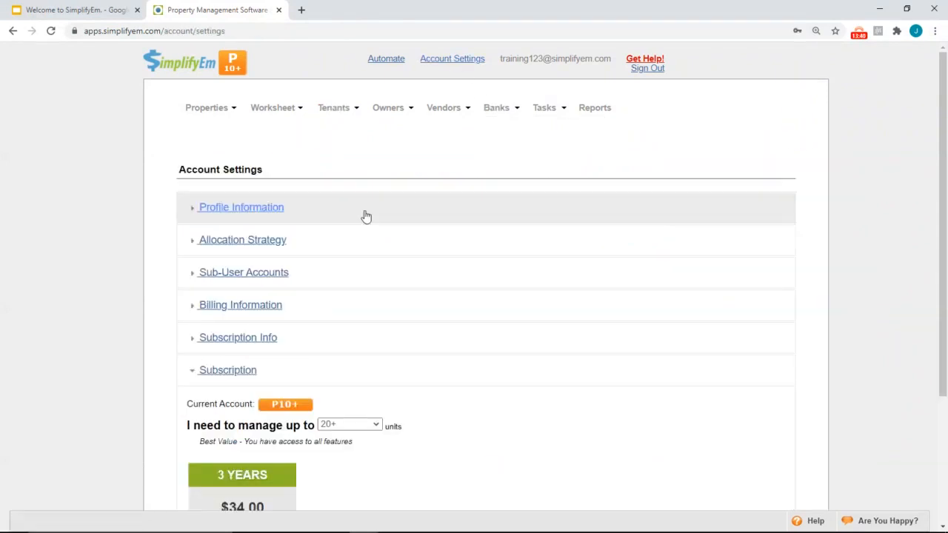
pyautogui.click(252, 288)
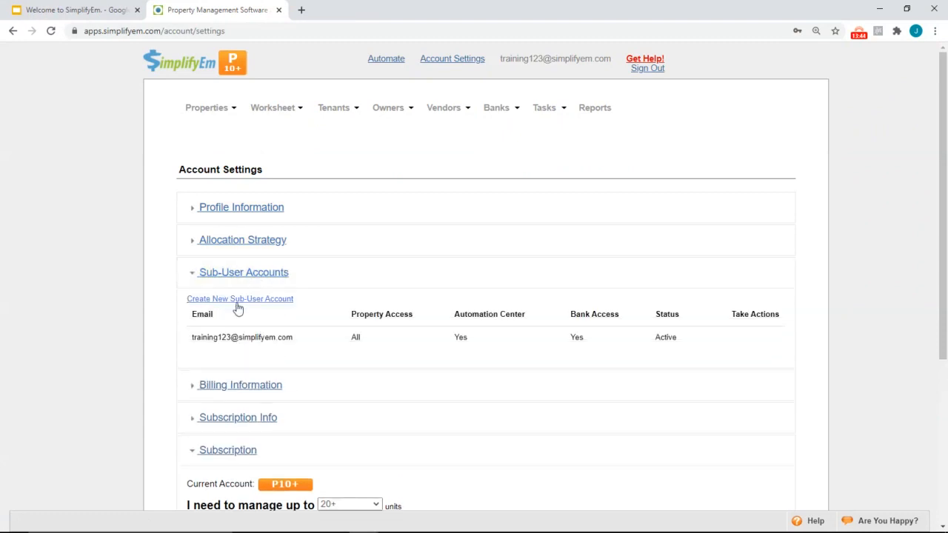
pyautogui.click(237, 300)
# Enter the sub-user's e-mail and name, request a copy of the invite, and continue
pyautogui.click(367, 118)
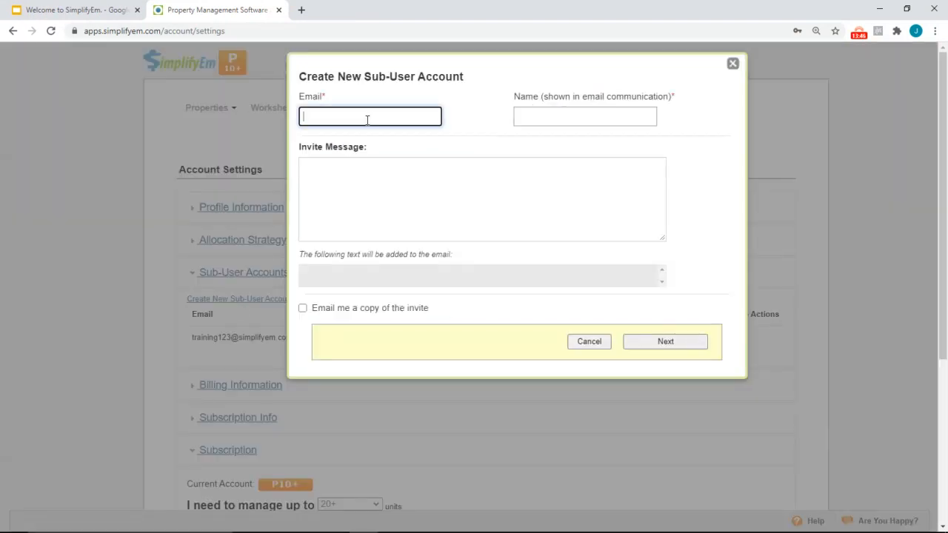
pyautogui.press('Tab')
pyautogui.write('test john smith')
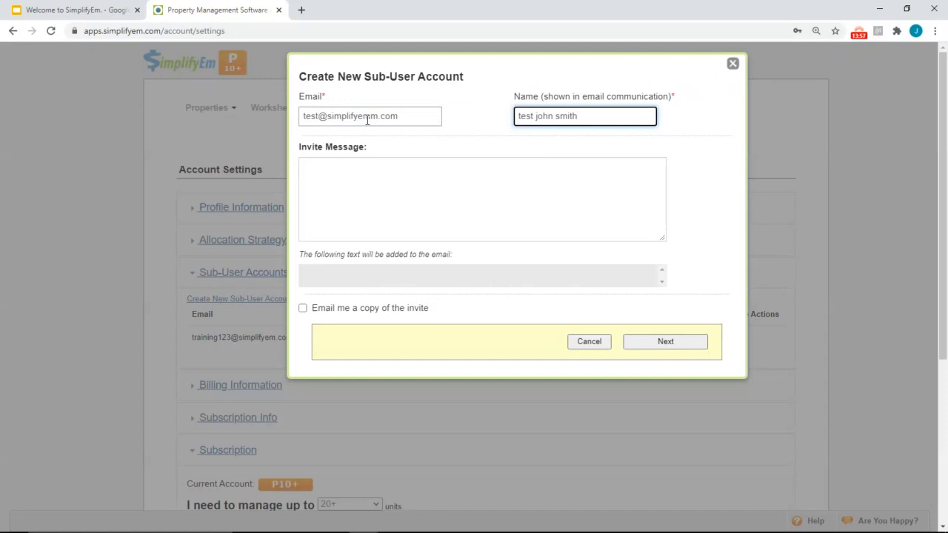
pyautogui.click(303, 309)
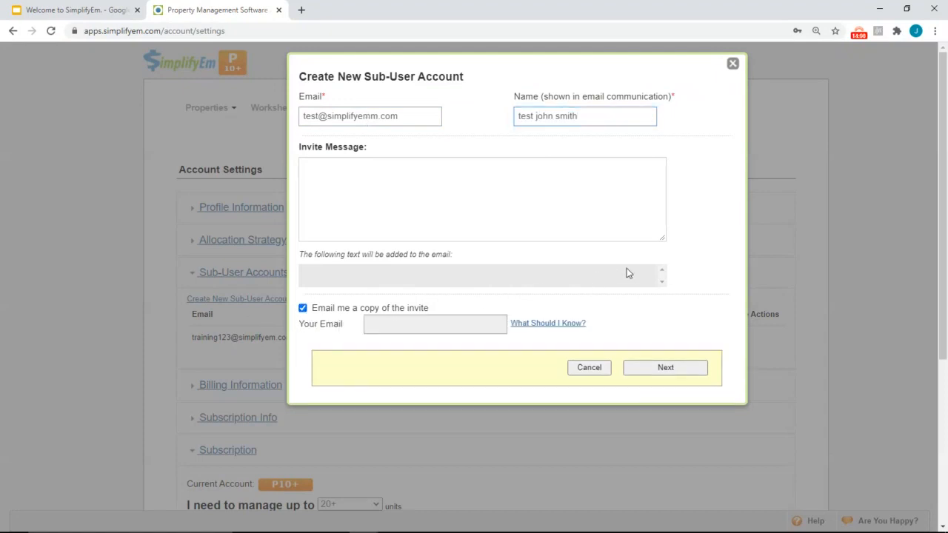
pyautogui.click(666, 368)
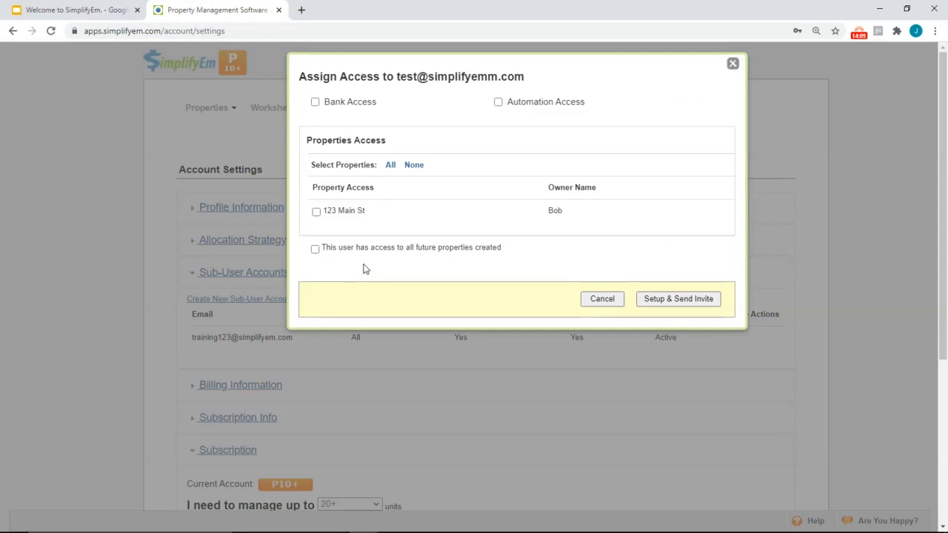
# Grant only all-future-properties access, leaving bank access and 123 Main St unchecked, and send the invite
pyautogui.click(315, 103)
pyautogui.click(314, 103)
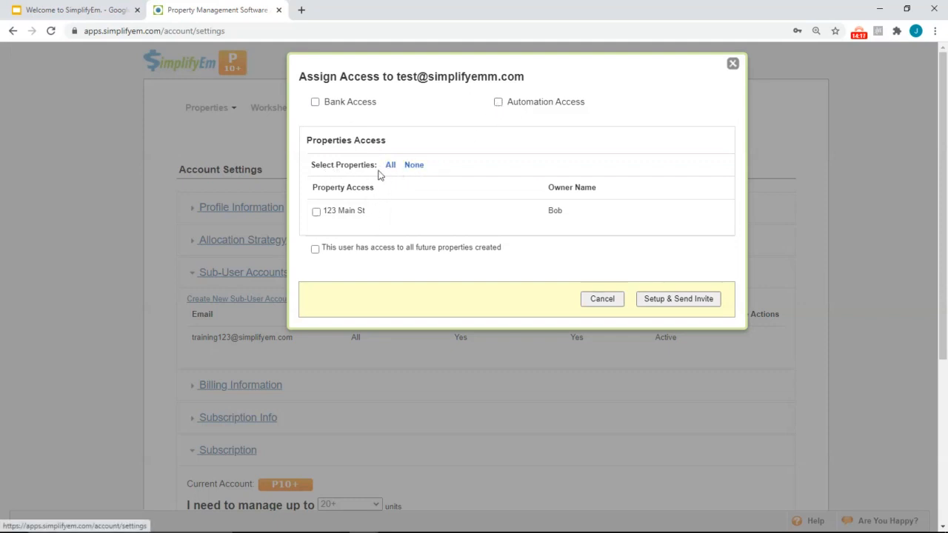
pyautogui.click(391, 167)
pyautogui.click(410, 168)
pyautogui.click(316, 213)
pyautogui.click(317, 213)
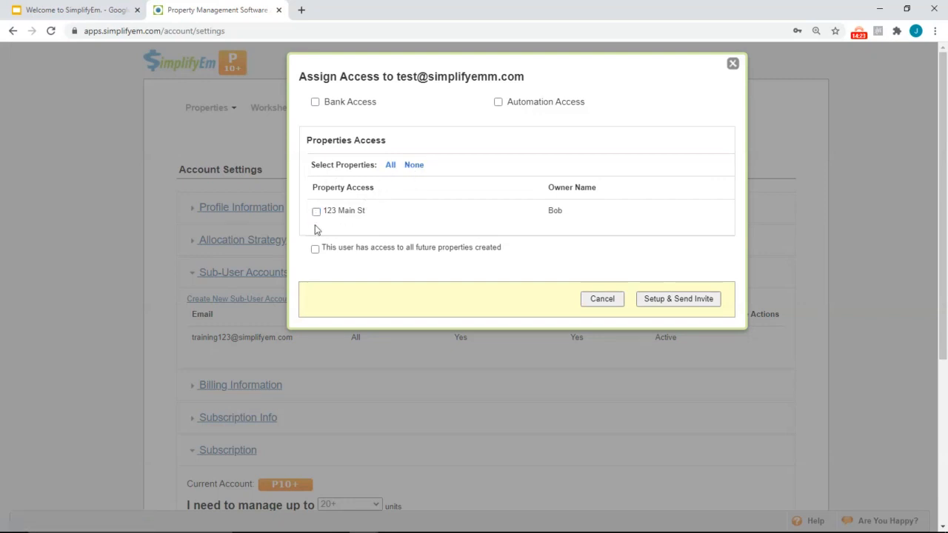
pyautogui.click(315, 250)
pyautogui.moveTo(332, 248); pyautogui.dragTo(501, 260)
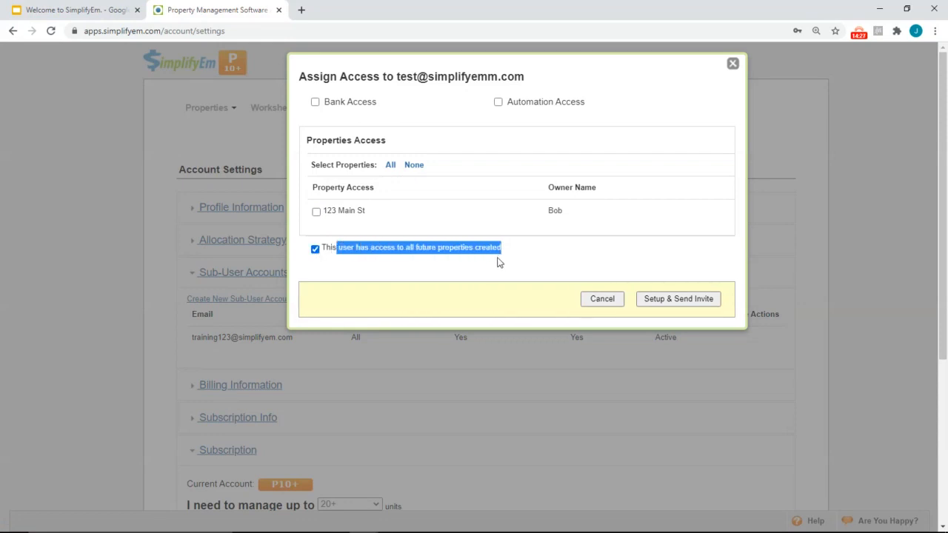
pyautogui.click(636, 248)
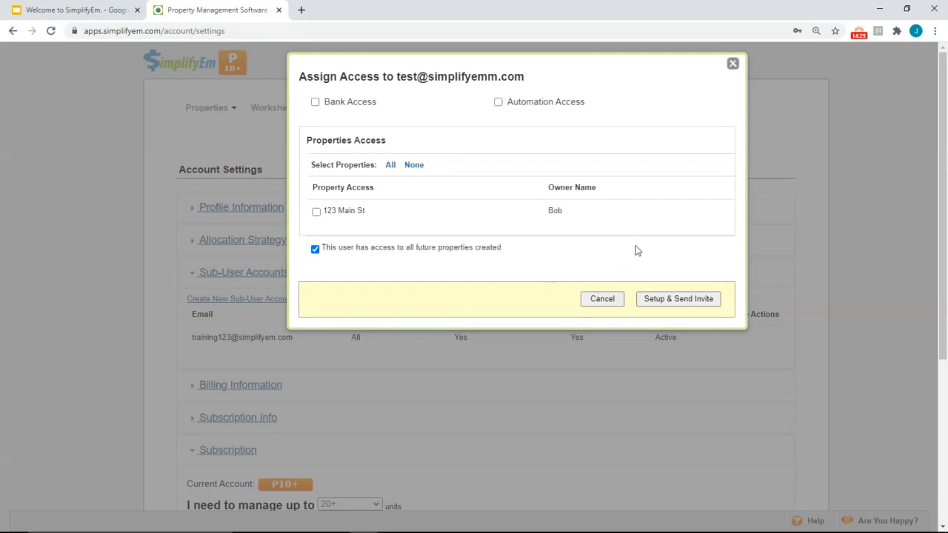
pyautogui.click(662, 300)
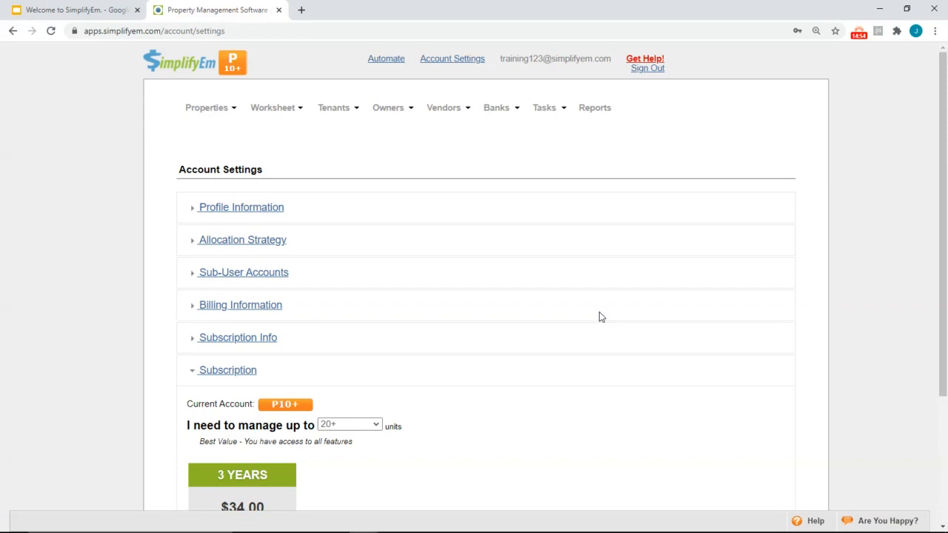
# Open the Tenant Screening Center and scroll through the Step 1 Tell Us About Yourself form
pyautogui.moveTo(339, 112)
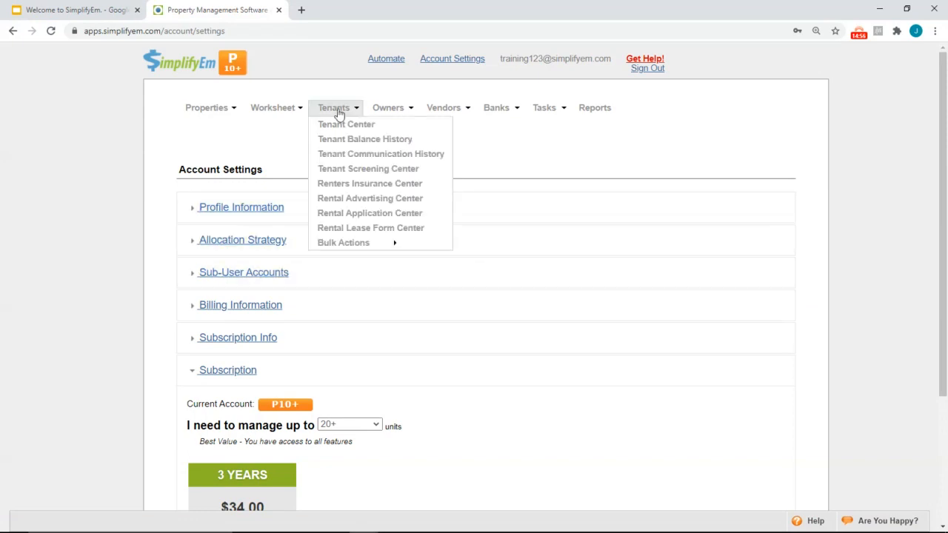
pyautogui.click(327, 174)
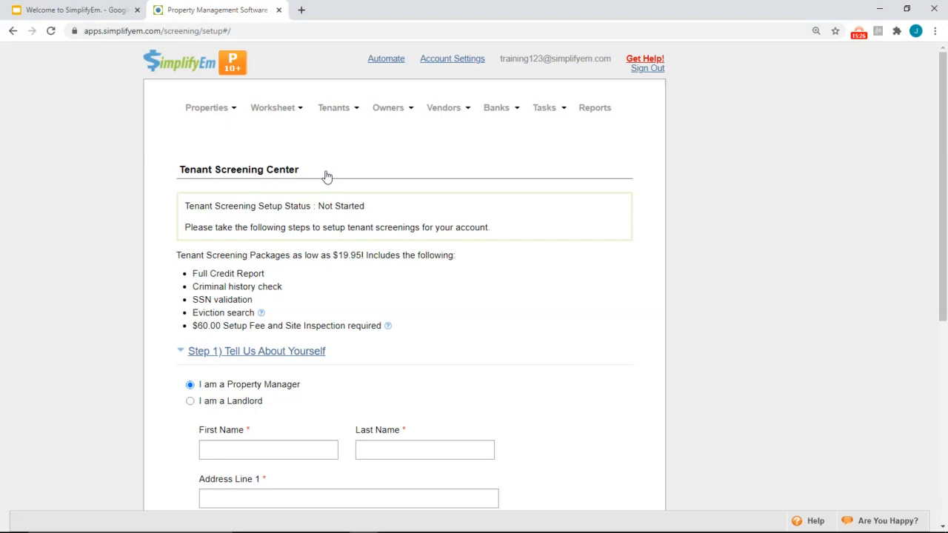
pyautogui.scroll(-3, 365, 225)
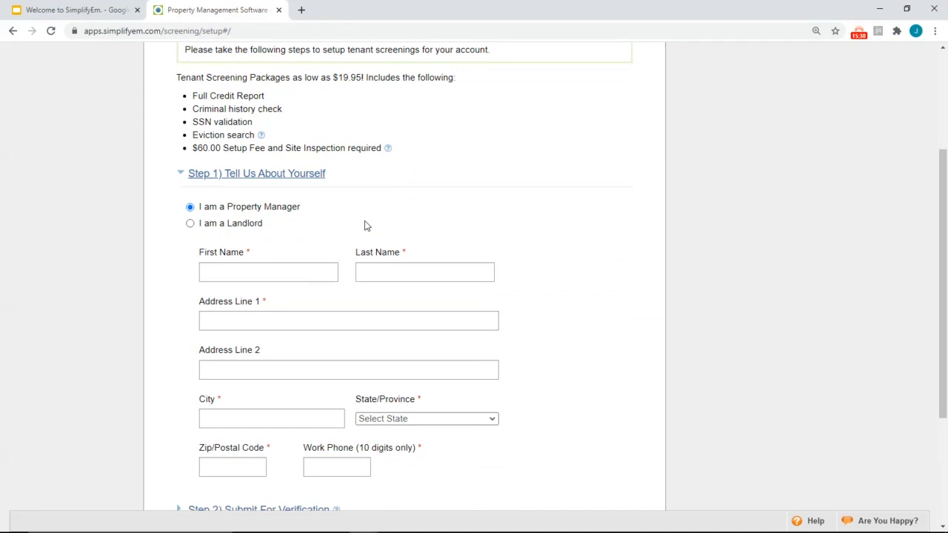
pyautogui.scroll(-3, 365, 226)
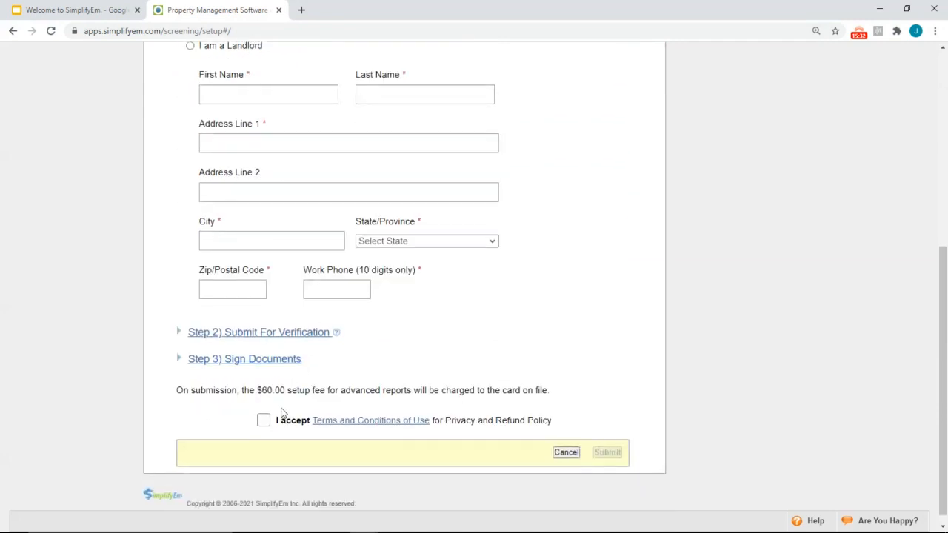